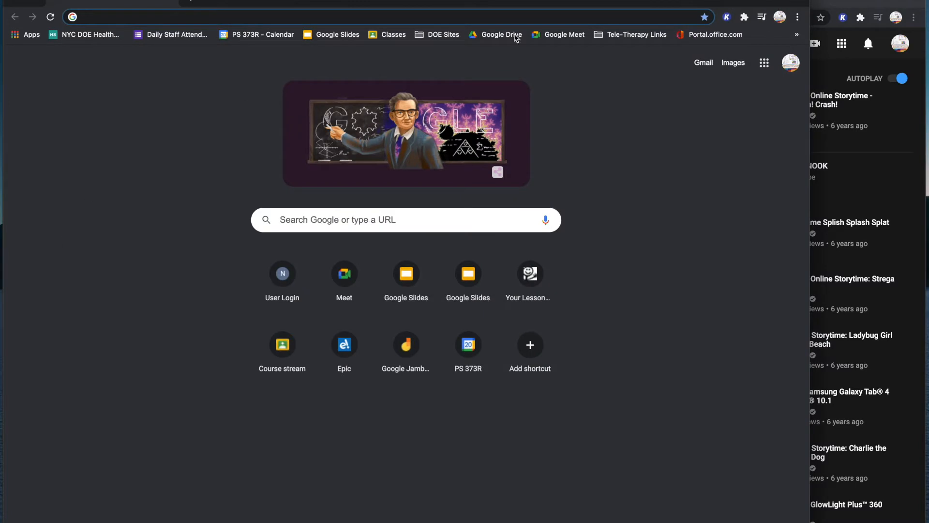
# Copy the share link of the YouTube video "Online Storytime: The Mitten"
pyautogui.click(846, 2)
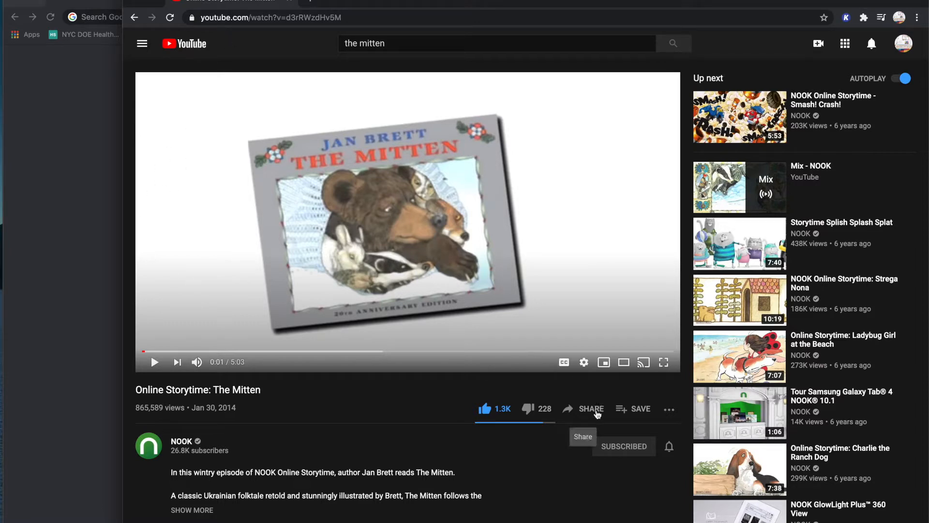
pyautogui.click(598, 414)
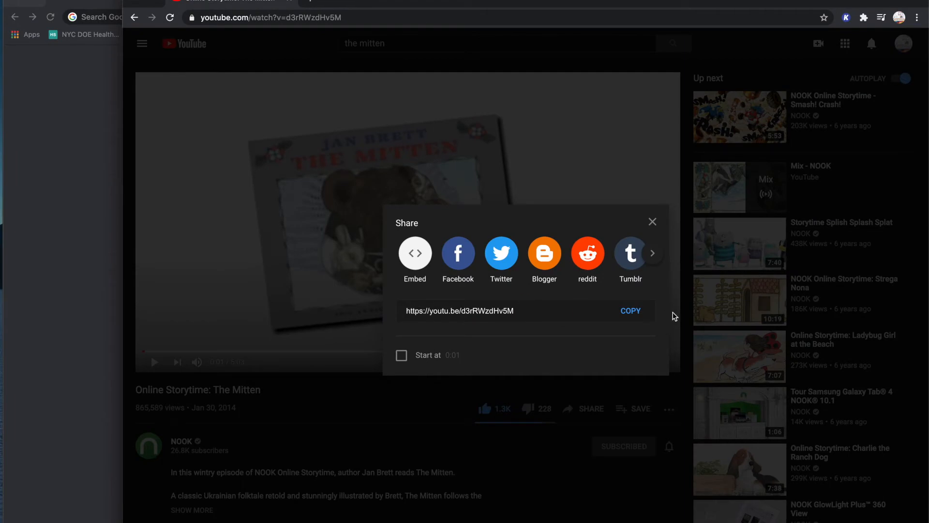
pyautogui.click(630, 312)
pyautogui.hotkey('ctrl', 'c')
pyautogui.click(652, 221)
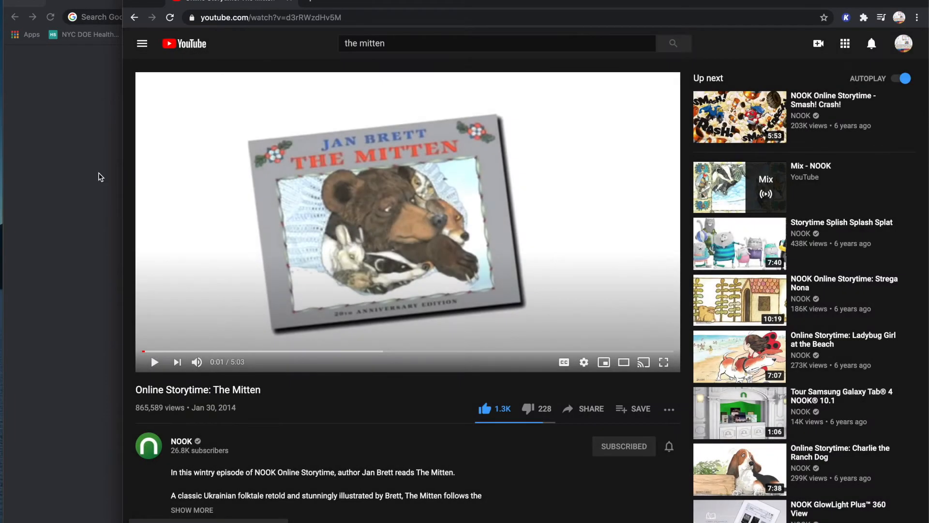
# Switch to the other browser window and go to edpuzzle.com
pyautogui.click(101, 177)
pyautogui.write('ed')
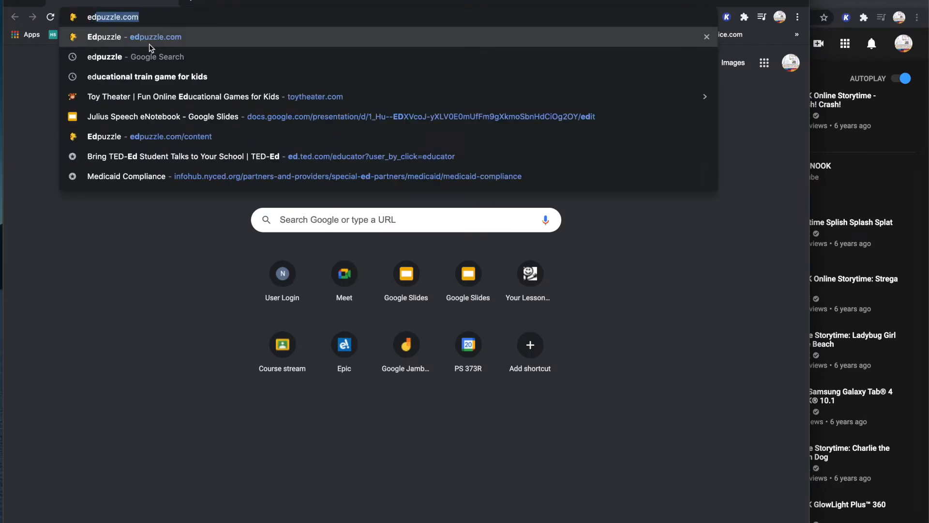
pyautogui.press('Return')
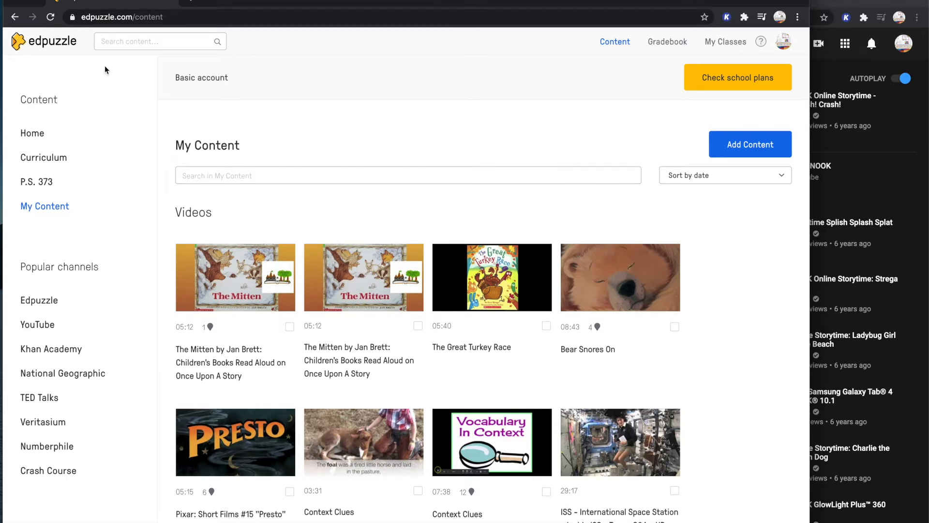
# Search Edpuzzle's content using the copied YouTube video link
pyautogui.click(121, 46)
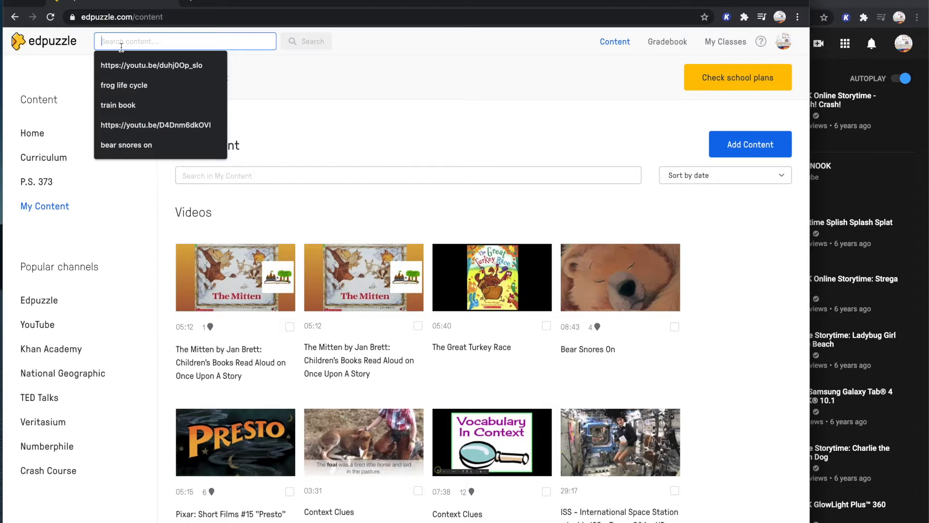
pyautogui.hotkey('ctrl', 'v')
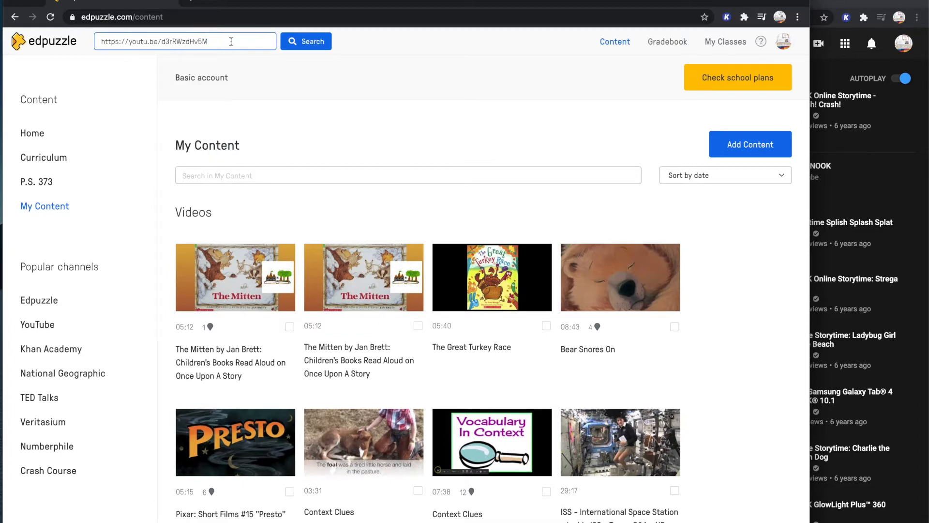
pyautogui.click(297, 42)
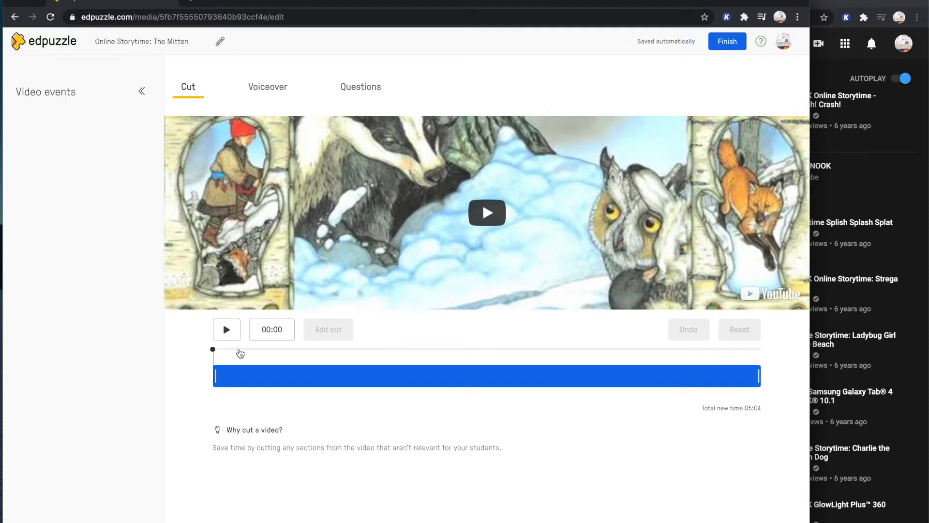
# Try trimming the start of the video and look at the voiceover options
pyautogui.click(216, 373)
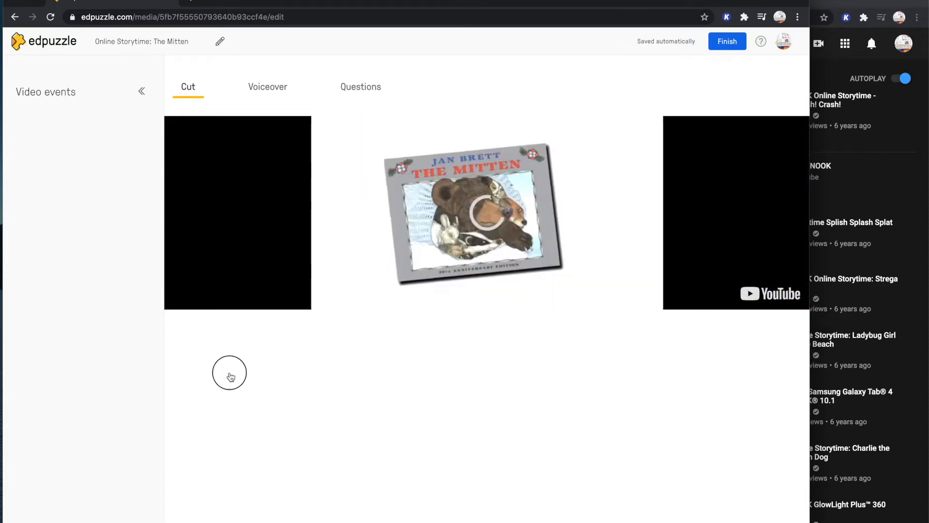
pyautogui.moveTo(221, 377); pyautogui.dragTo(190, 375)
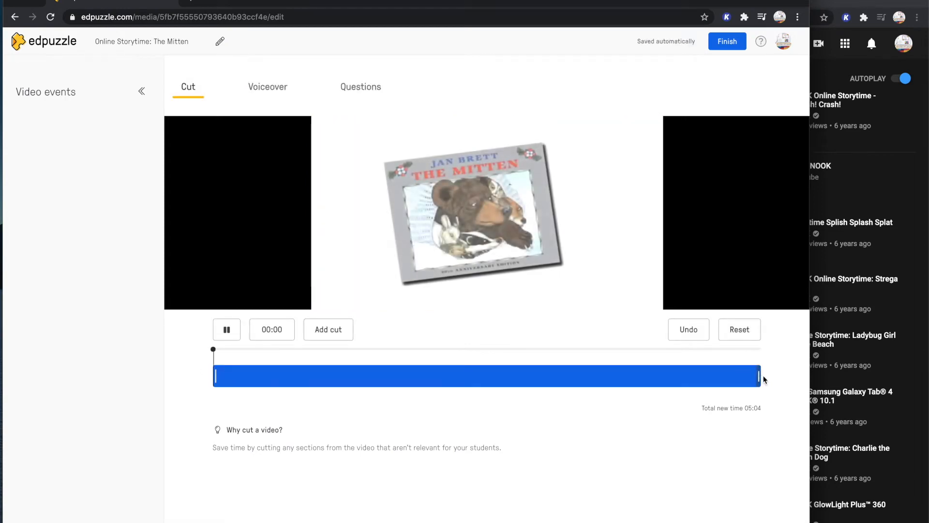
pyautogui.click(223, 334)
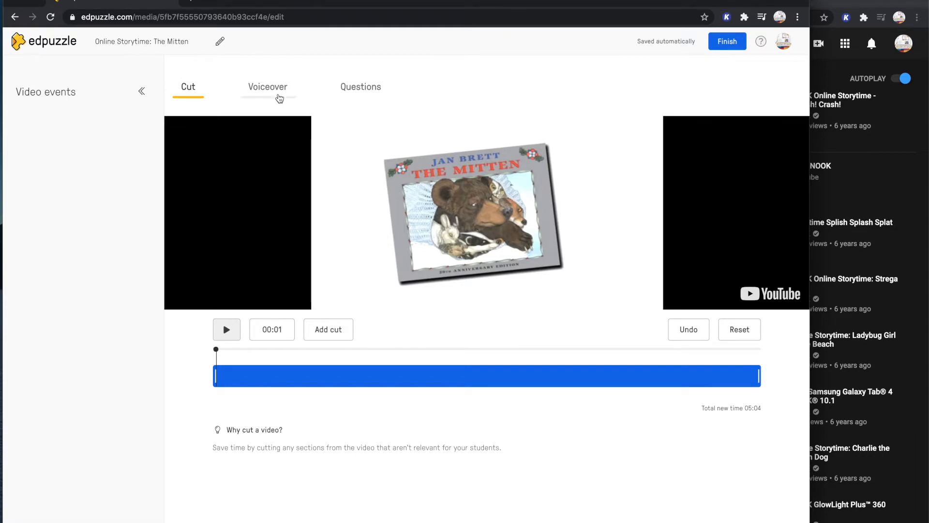
pyautogui.click(278, 93)
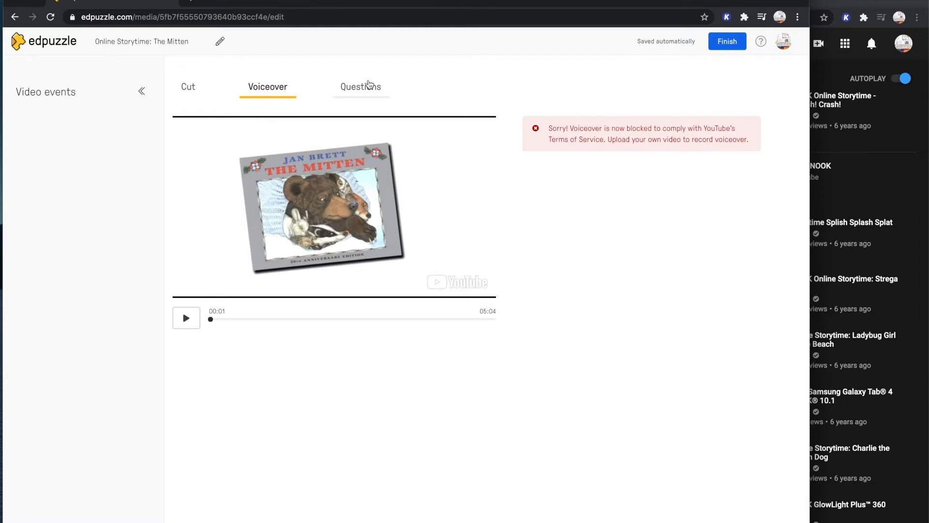
# Open the video's question editing mode, play the video forward and pause it at 00:19
pyautogui.click(369, 88)
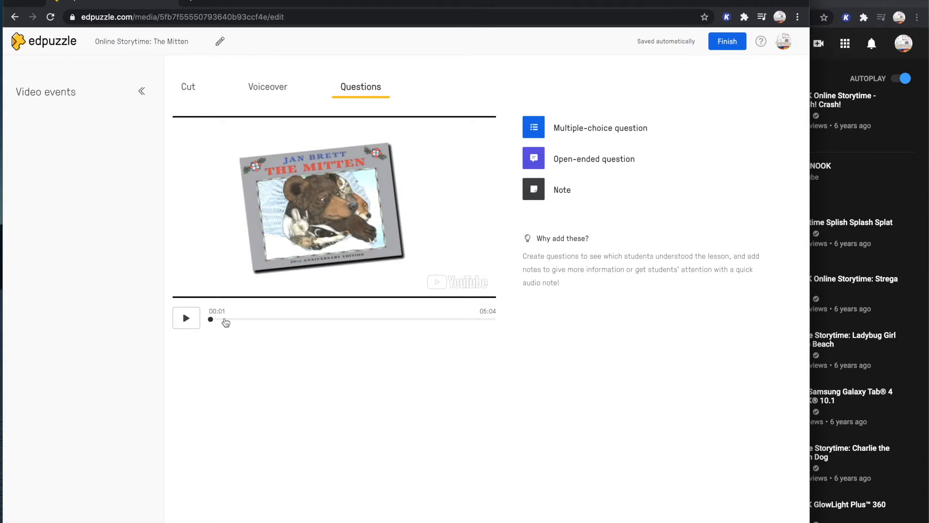
pyautogui.click(186, 318)
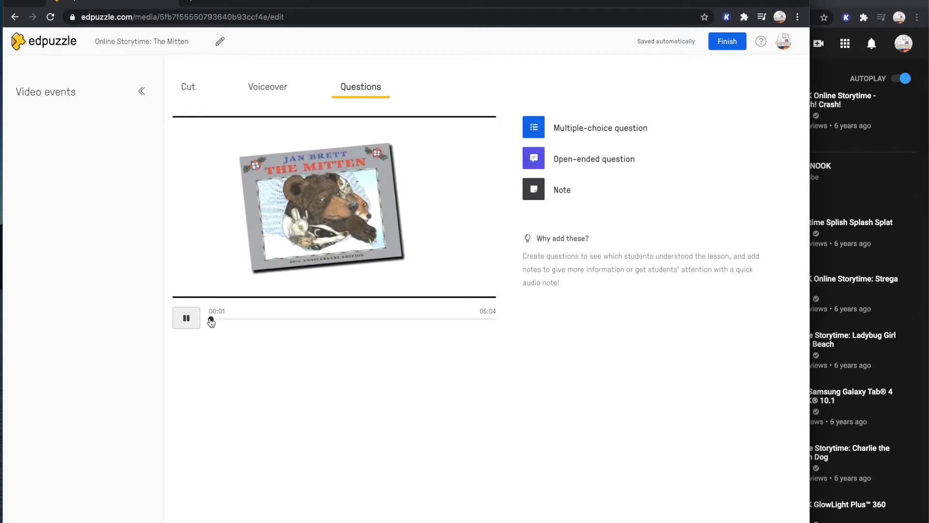
pyautogui.click(214, 319)
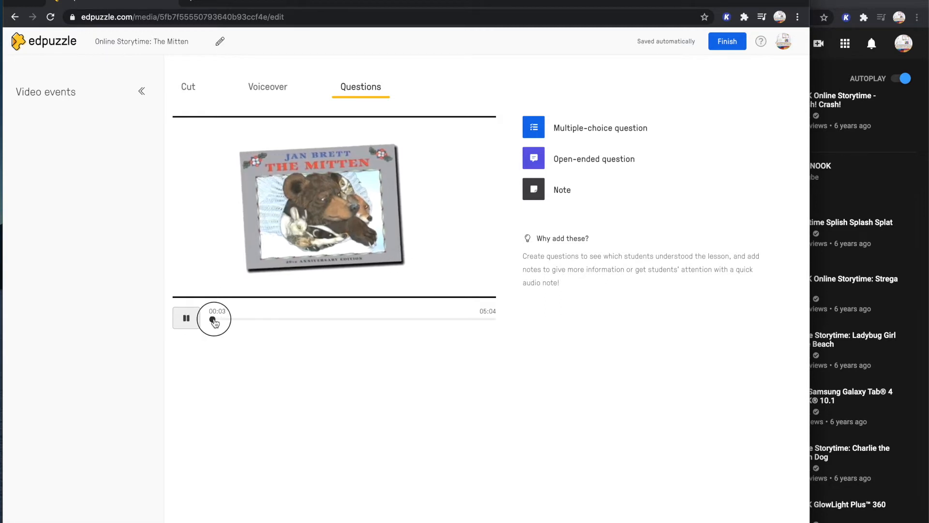
pyautogui.moveTo(214, 321); pyautogui.dragTo(222, 321)
pyautogui.click(197, 321)
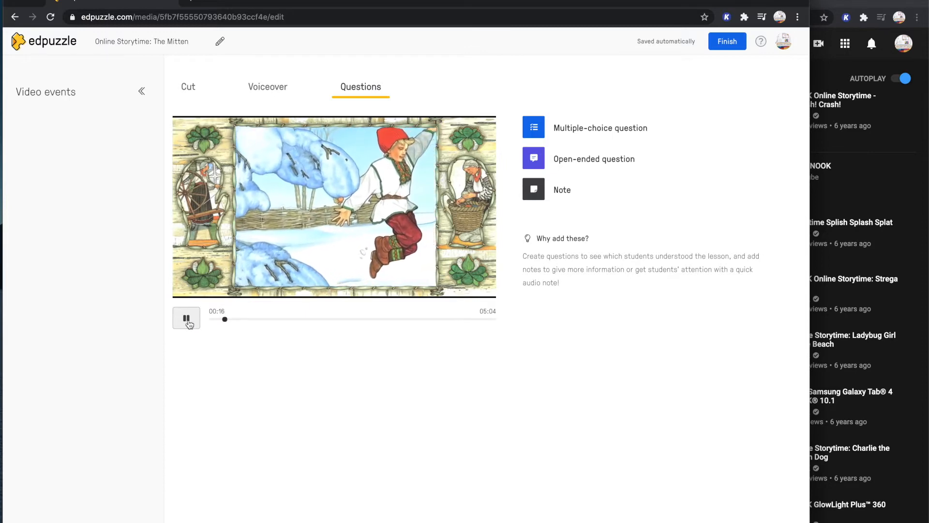
pyautogui.click(186, 321)
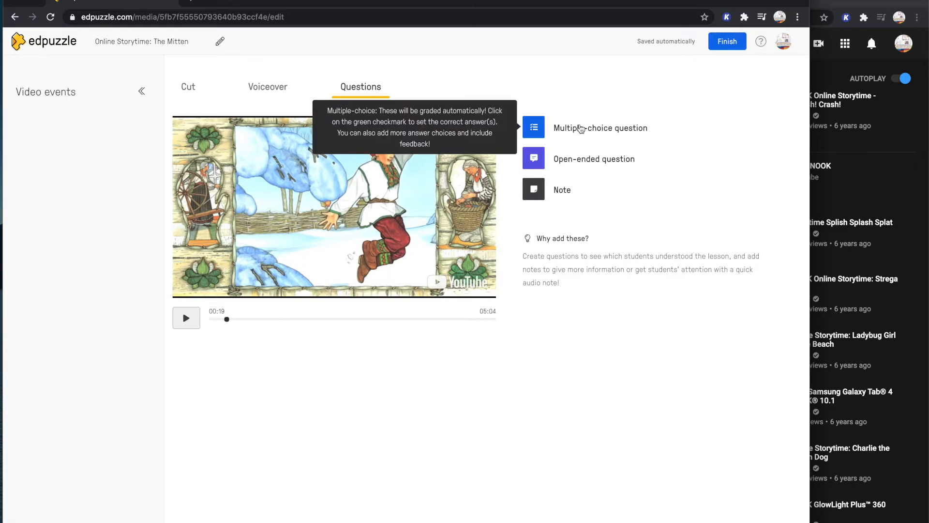
# Start a multiple-choice question at the paused point of the video
pyautogui.click(581, 128)
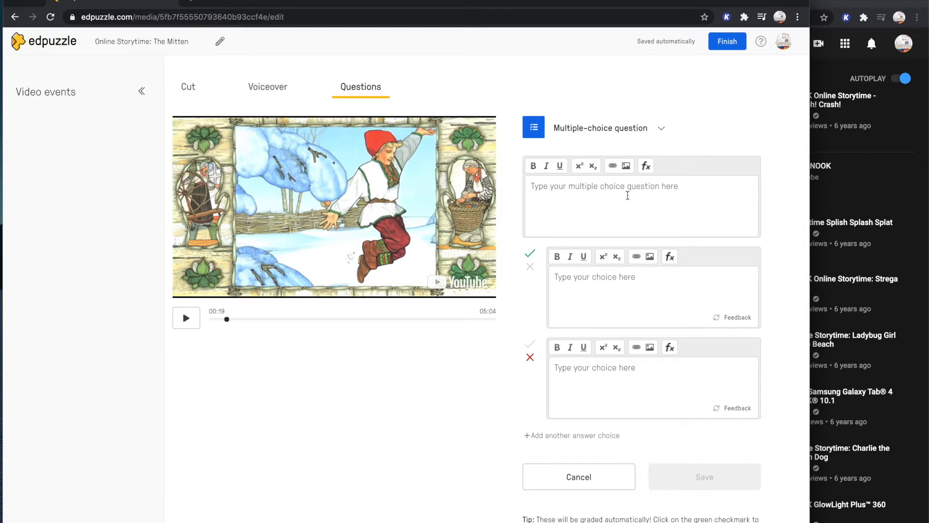
pyautogui.click(624, 196)
pyautogui.click(631, 179)
# Put the YouTube window away and return to the empty question text in the Edpuzzle editor
pyautogui.click(817, 3)
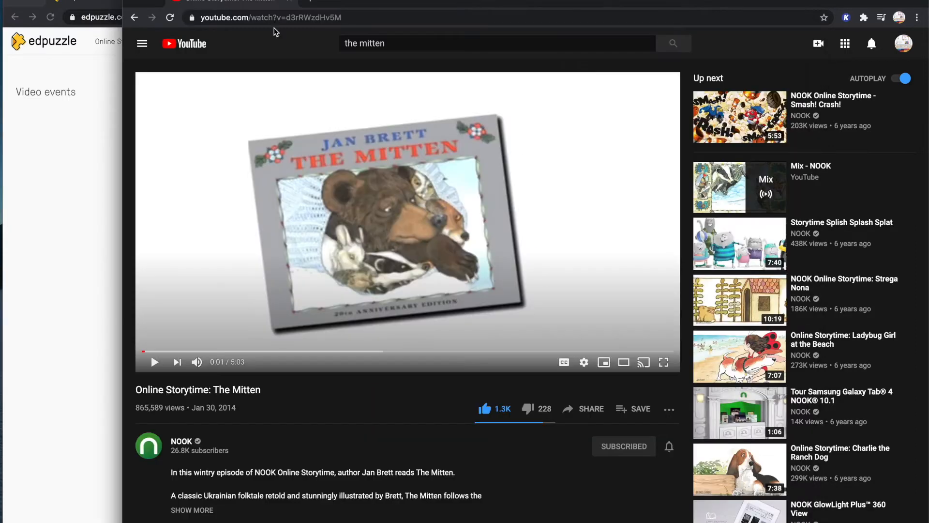
pyautogui.click(137, 4)
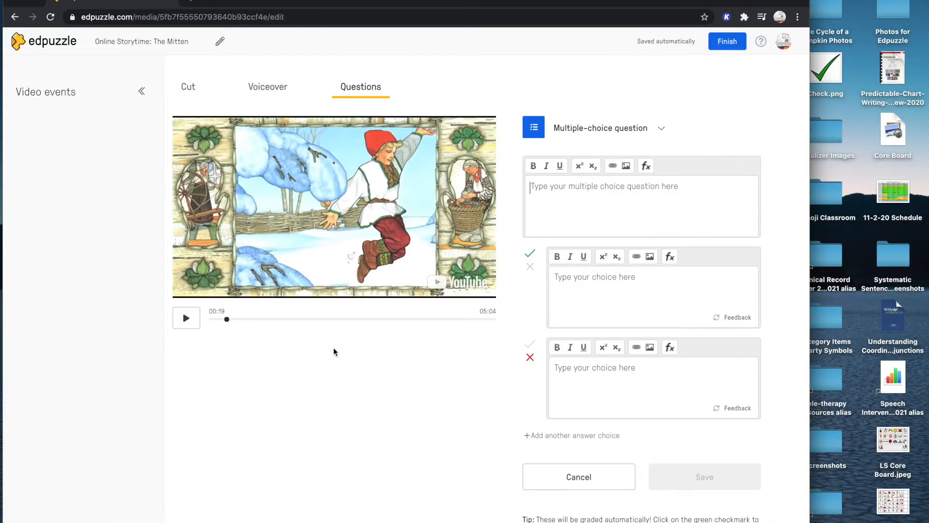
pyautogui.click(606, 190)
pyautogui.click(928, 45)
# Upload the "who" symbol picture from the desktop folder Photos for Edpuzzle as the question's image
pyautogui.click(626, 166)
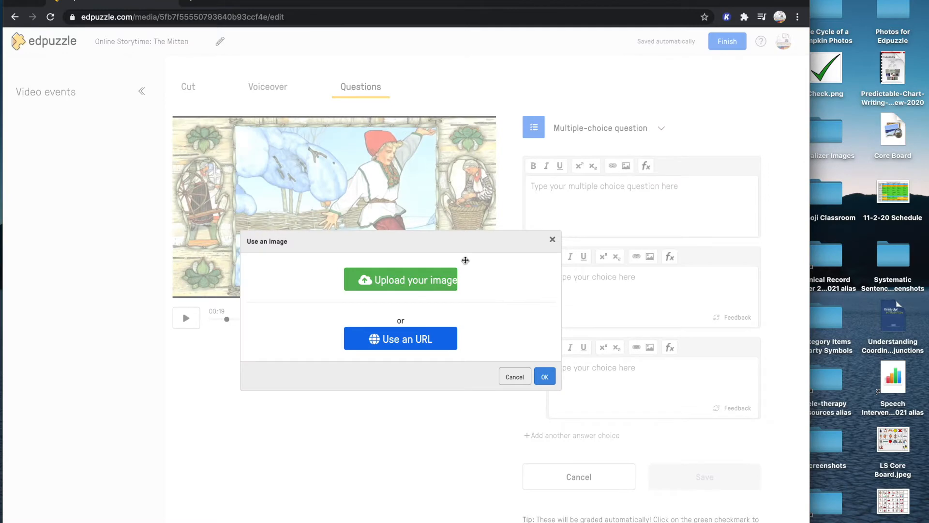
pyautogui.click(435, 279)
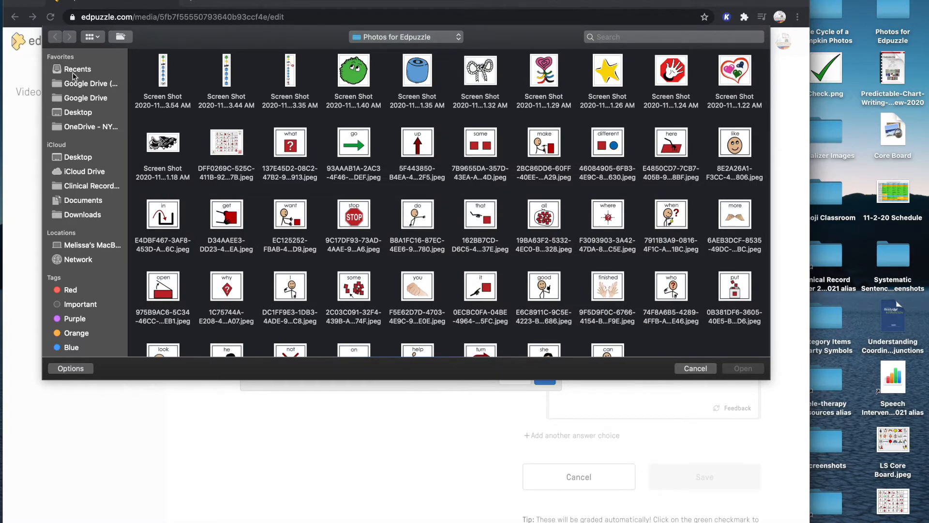
pyautogui.click(72, 113)
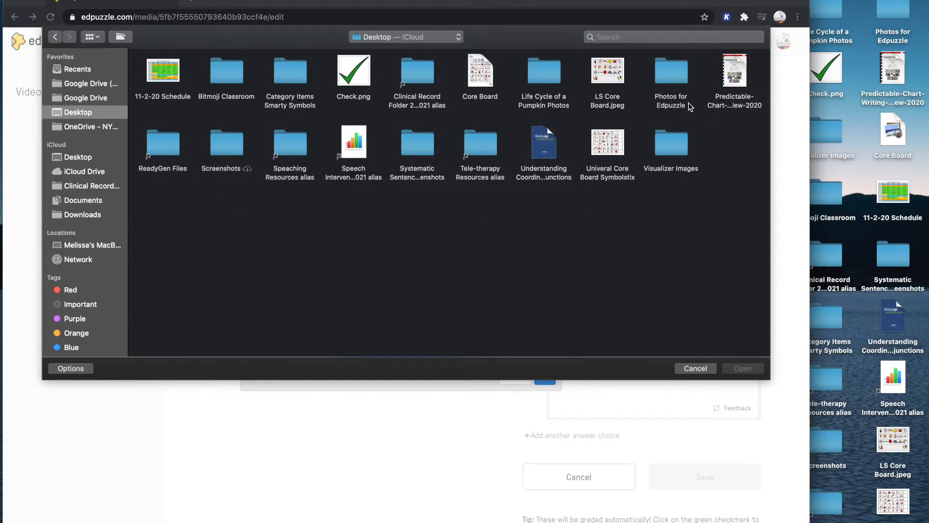
pyautogui.doubleClick(669, 76)
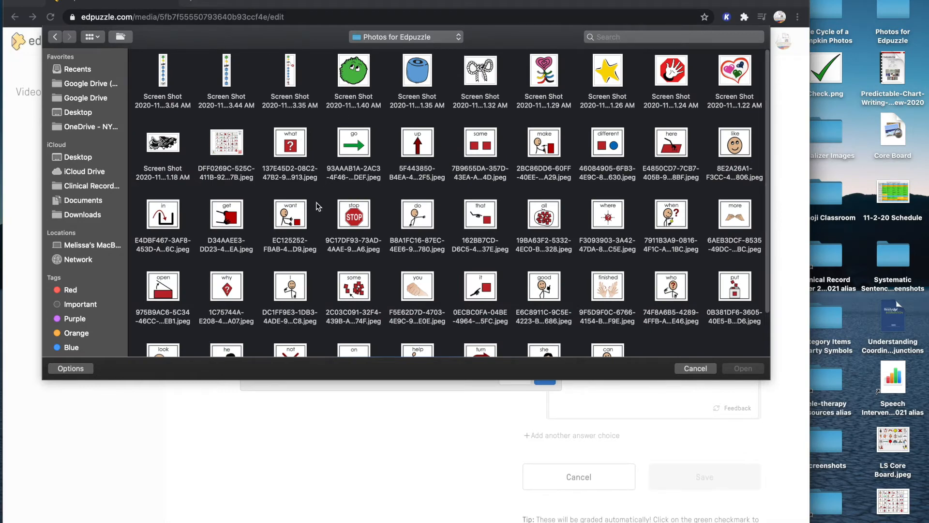
pyautogui.scroll(-3, 484, 194)
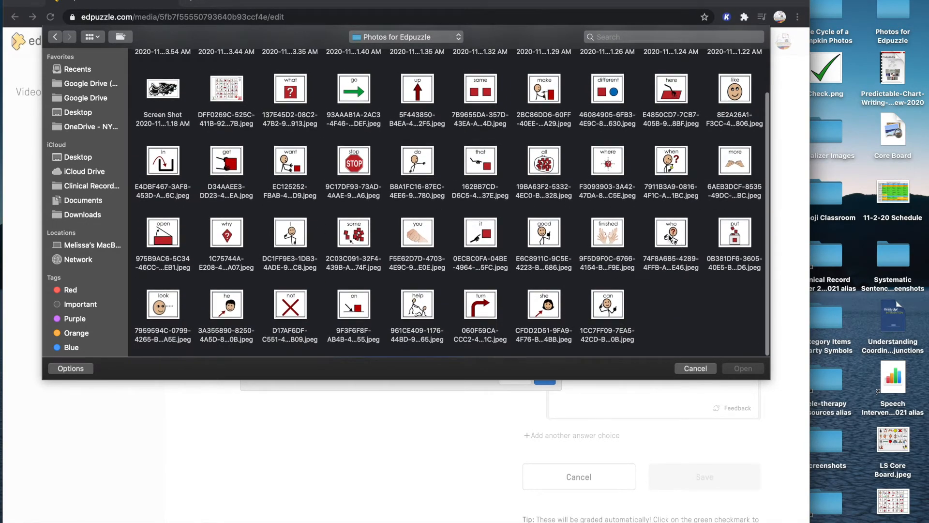
pyautogui.click(670, 237)
pyautogui.click(730, 367)
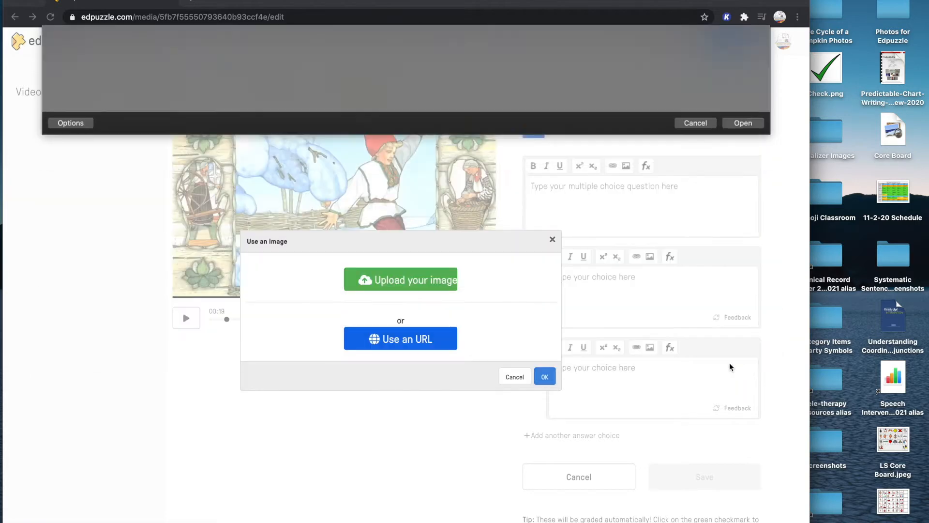
# Title the uploaded image "Who" and insert it into the question
pyautogui.tripleClick(507, 306)
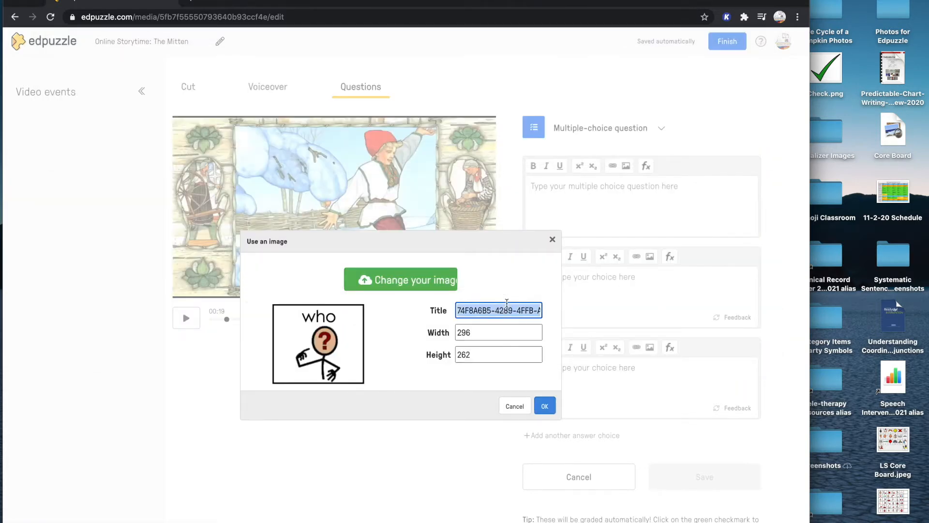
pyautogui.write('Who')
pyautogui.click(543, 405)
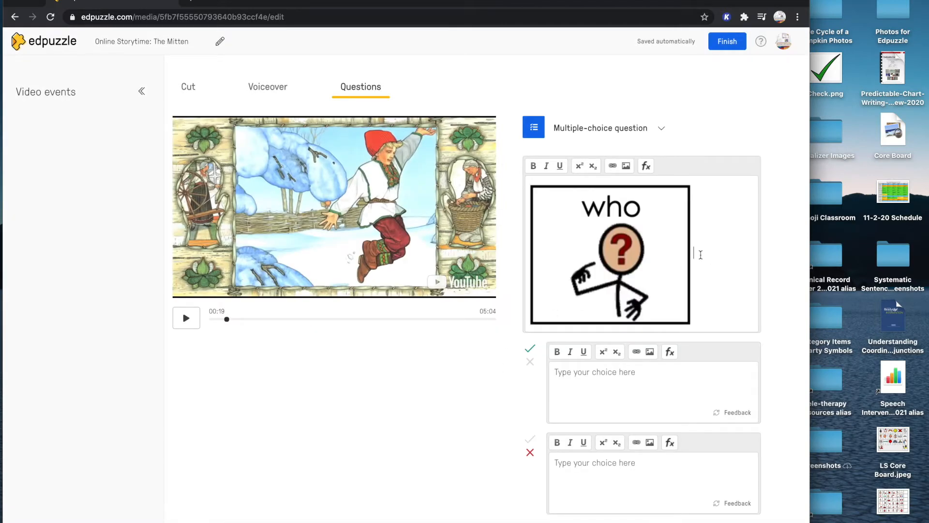
# Write "Who is the character here?" on a new line below the question's image
pyautogui.press('Return')
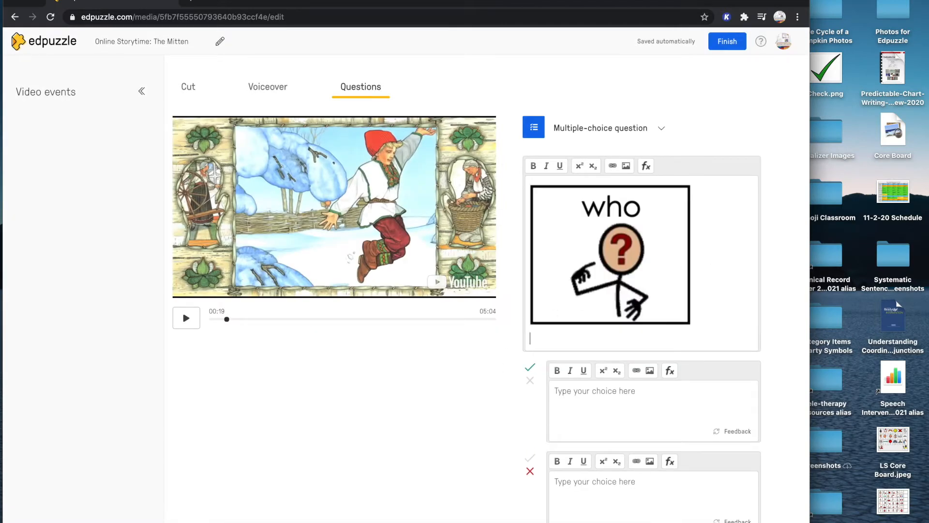
pyautogui.write('WHo')
pyautogui.write('ho')
pyautogui.write(' is the')
pyautogui.write('the m')
pyautogui.press('BackSpace')
pyautogui.press('BackSpace')
pyautogui.press('BackSpace')
pyautogui.press('BackSpace')
pyautogui.press('BackSpace')
pyautogui.write('ch')
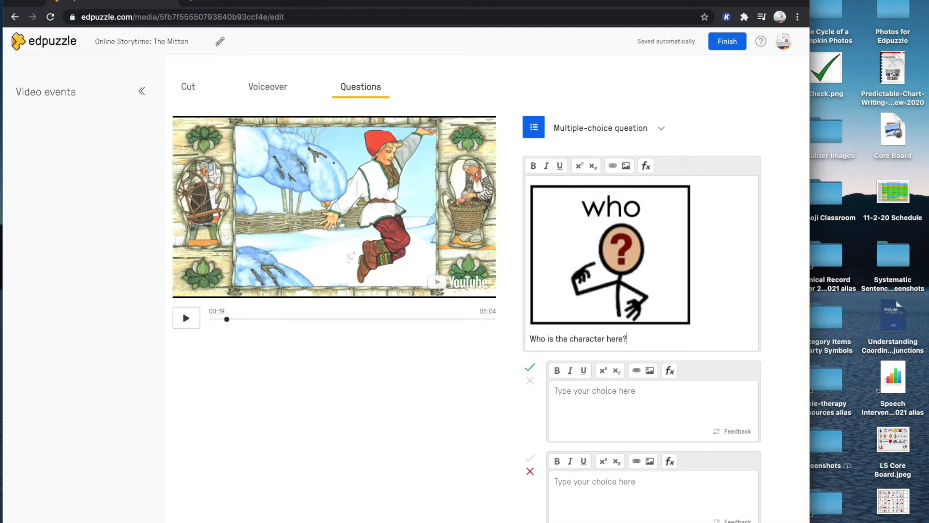
# Replace "here" with "on this page" so the question reads "Who is the character on this page?"
pyautogui.moveTo(633, 341); pyautogui.dragTo(555, 337)
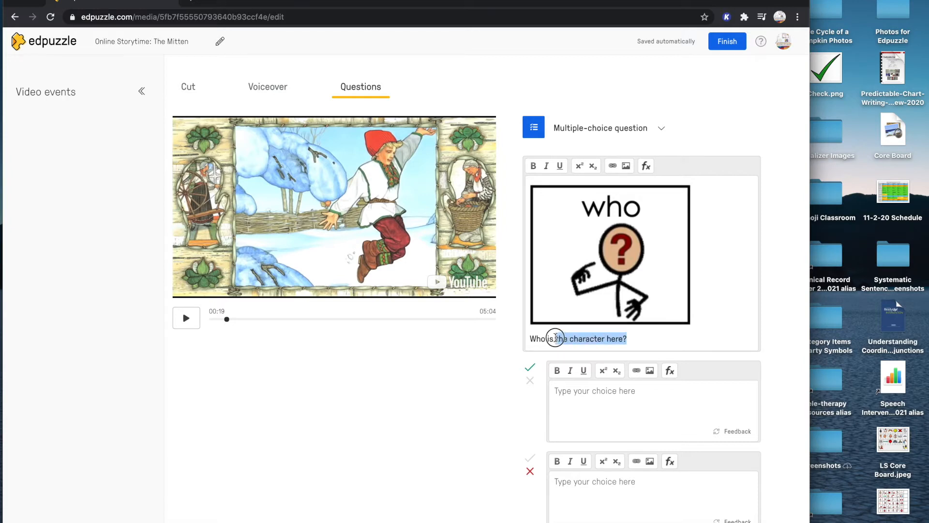
pyautogui.click(557, 339)
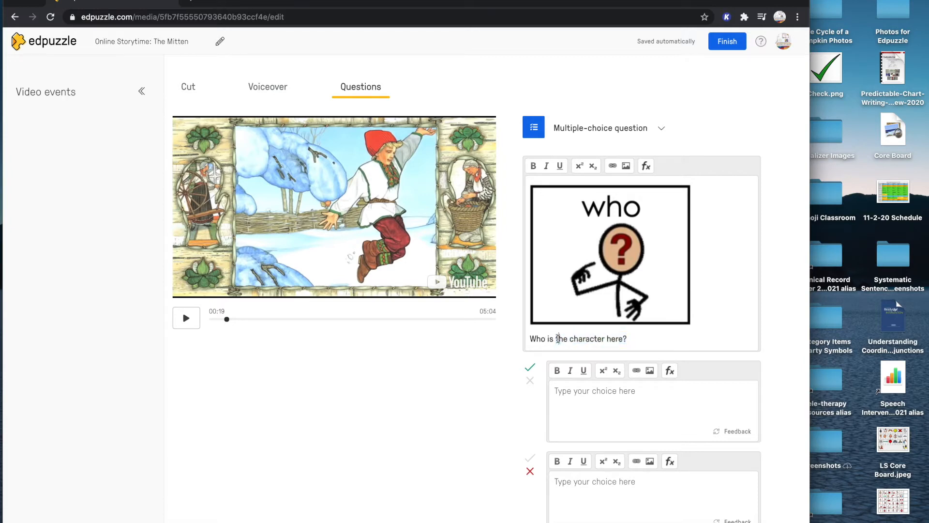
pyautogui.doubleClick(614, 338)
pyautogui.press('BackSpace')
pyautogui.write('on this page')
pyautogui.scroll(-1, 503, 368)
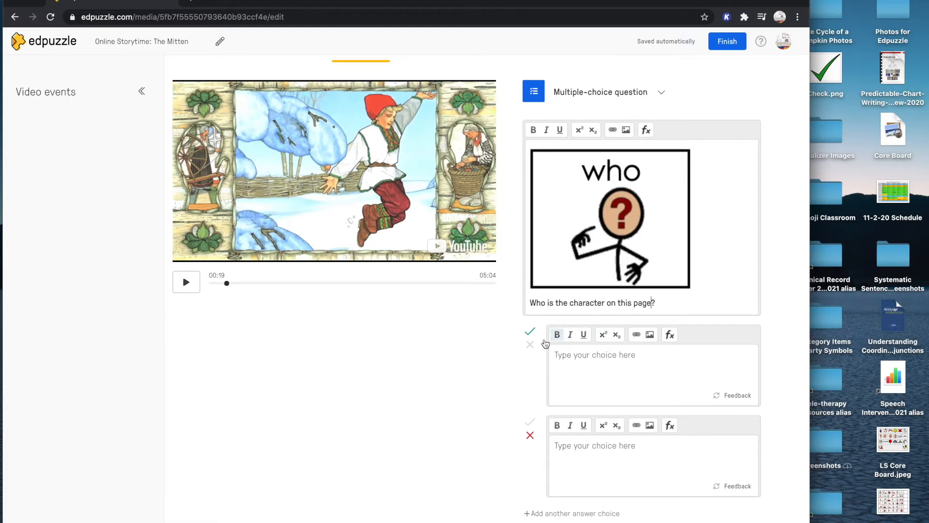
pyautogui.scroll(-1, 564, 375)
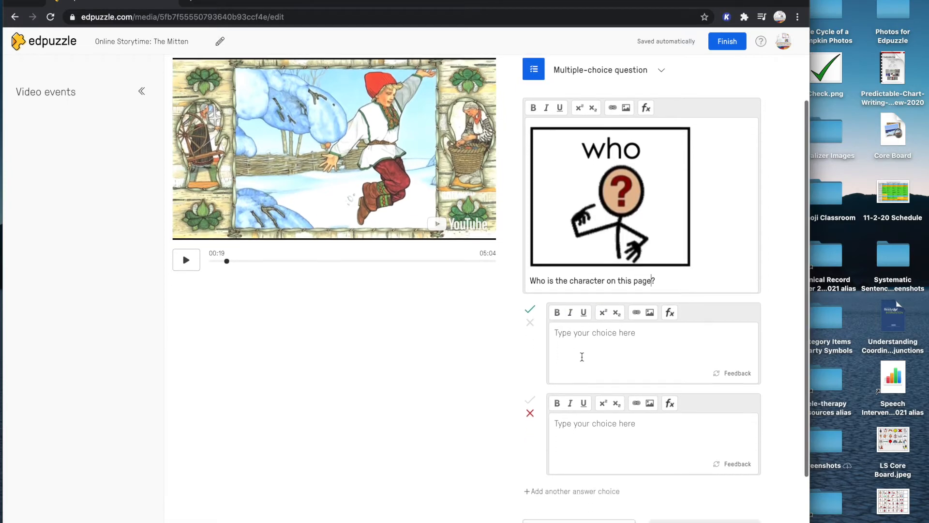
# Add two more answer choices to the "who" question and mark only the third choice as correct
pyautogui.click(562, 492)
pyautogui.click(565, 491)
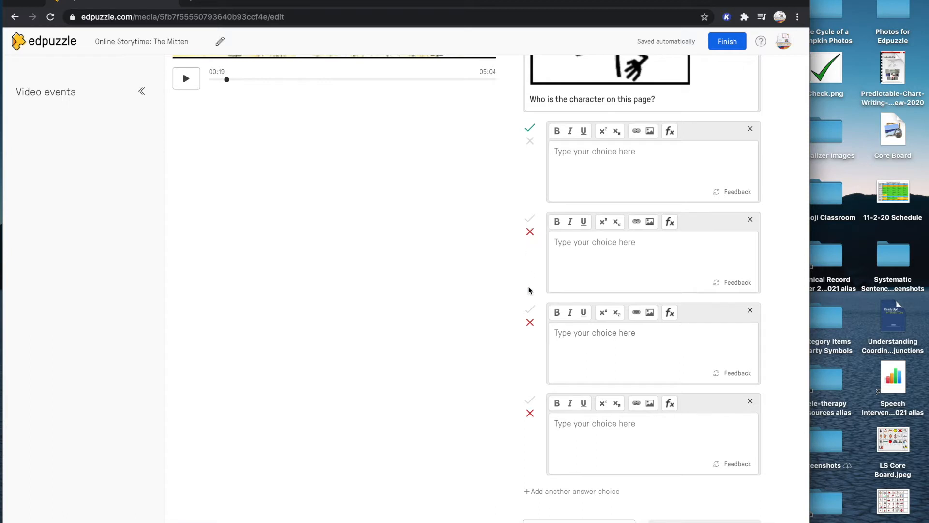
pyautogui.click(530, 309)
pyautogui.click(532, 140)
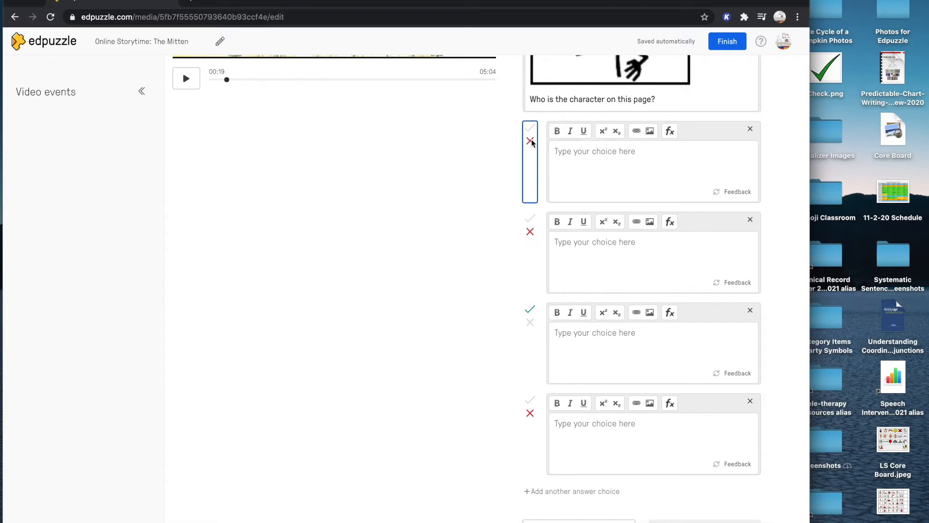
# Fill the four answer choices in order with "the boy", "Roger", "Nicki" and "snow", and save the question
pyautogui.click(578, 338)
pyautogui.write('Nicki')
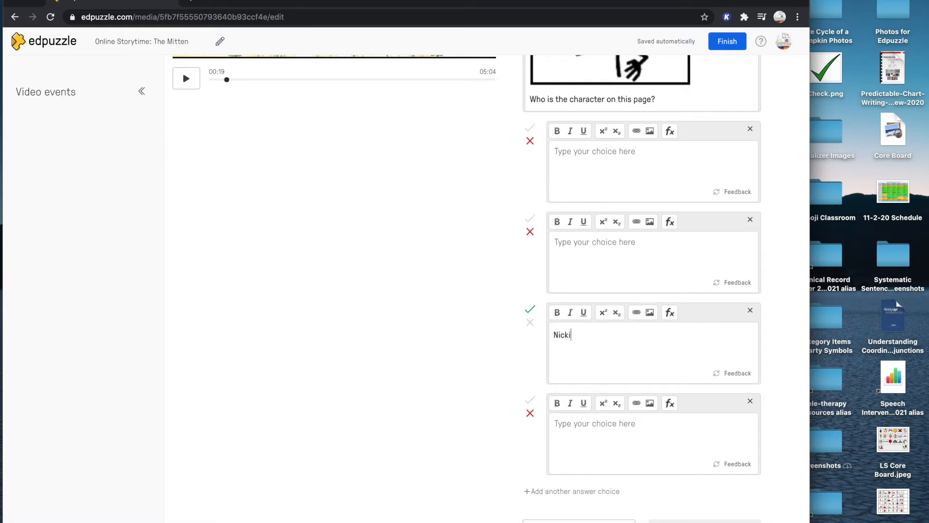
pyautogui.click(607, 181)
pyautogui.write('the boy')
pyautogui.click(599, 235)
pyautogui.write('Roger')
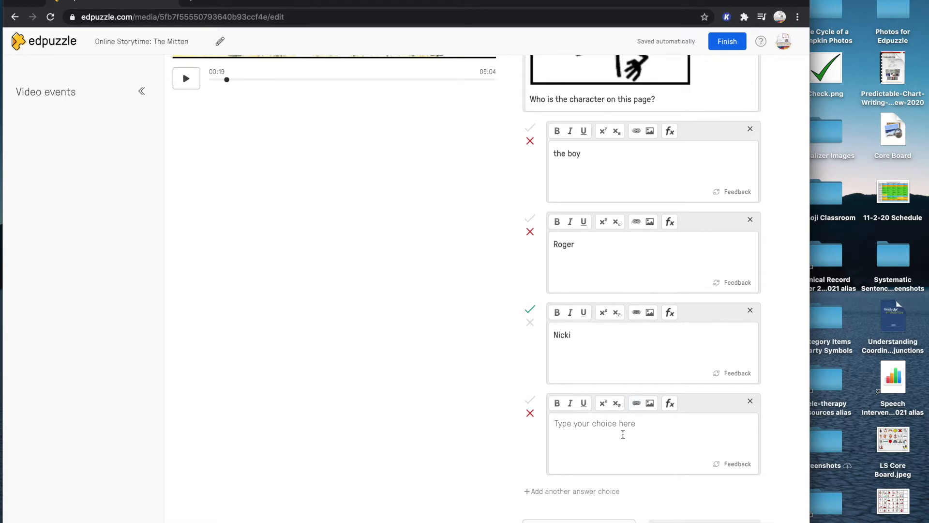
pyautogui.write('snow')
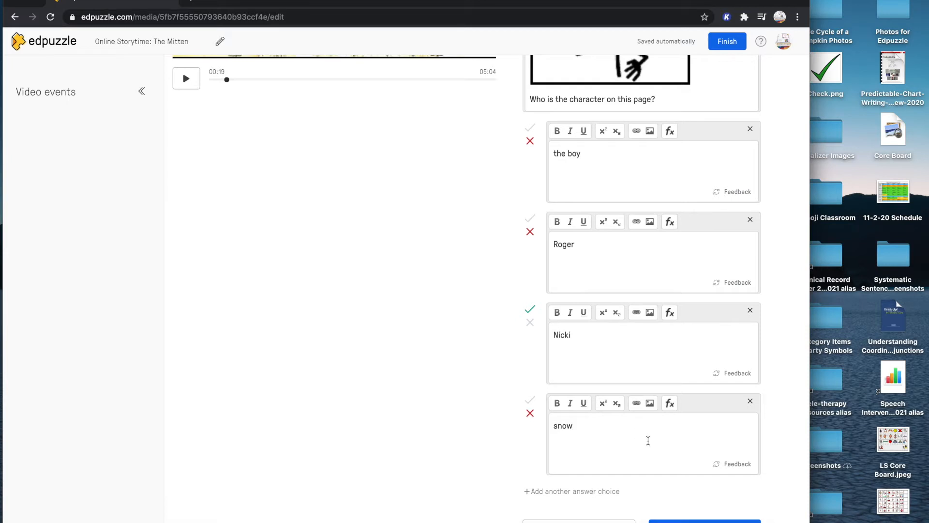
pyautogui.click(692, 520)
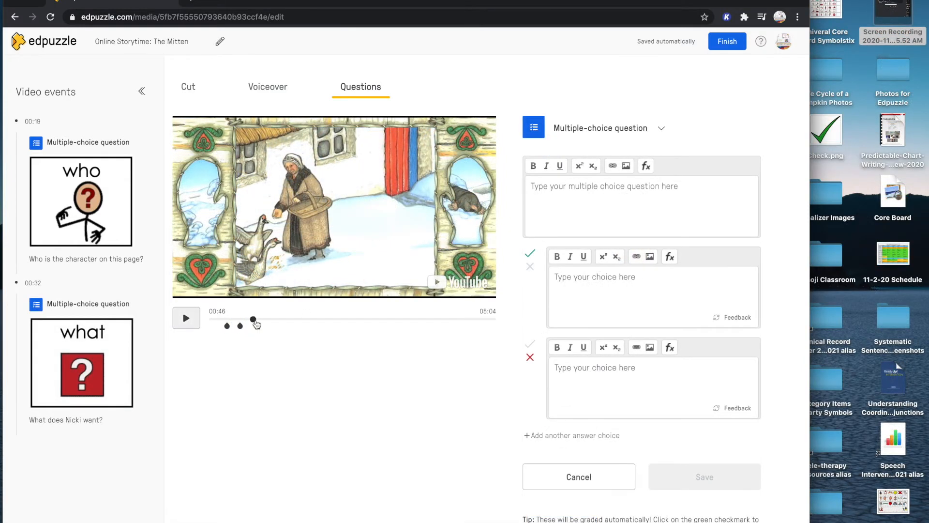
# Advance the video to the page with the mitten lying in the snow and pause it at 00:57
pyautogui.moveTo(256, 323); pyautogui.dragTo(258, 321)
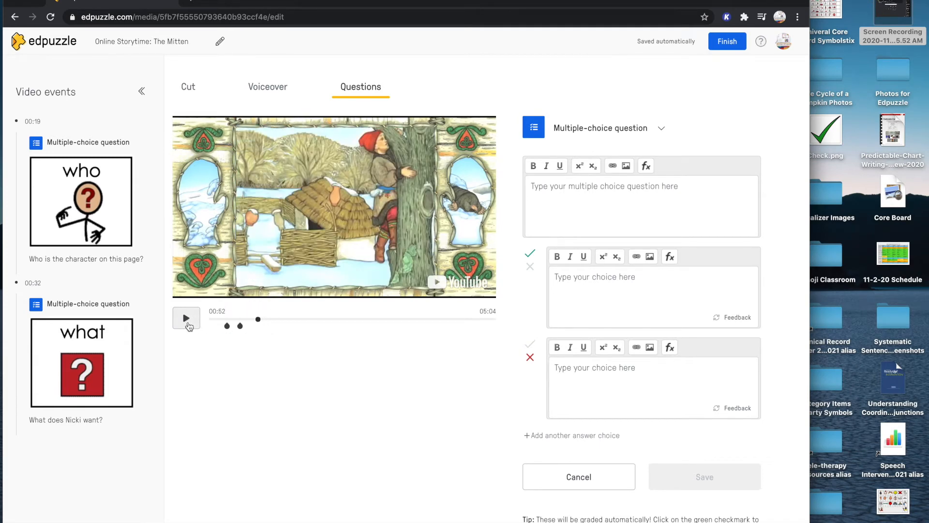
pyautogui.click(189, 324)
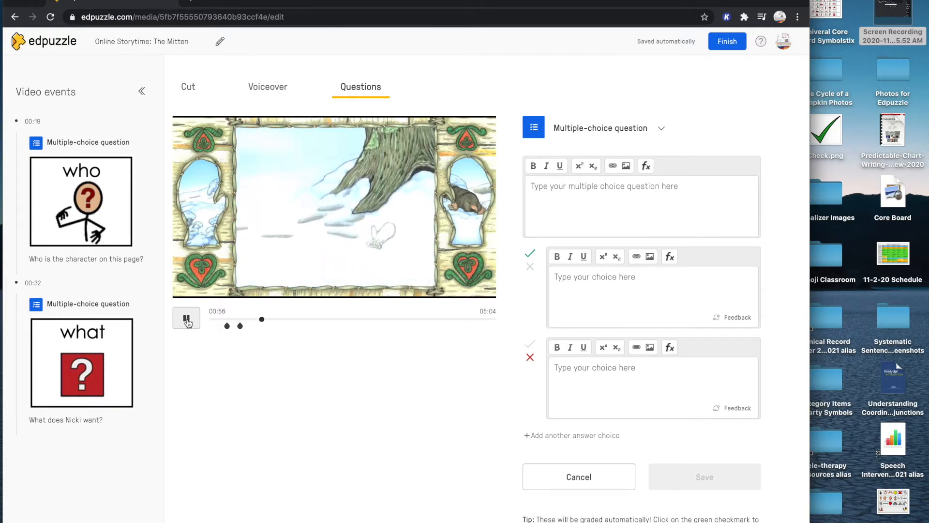
pyautogui.click(188, 320)
# Upload the "where" symbol picture from the Photos for Edpuzzle folder as the new question's image
pyautogui.click(677, 206)
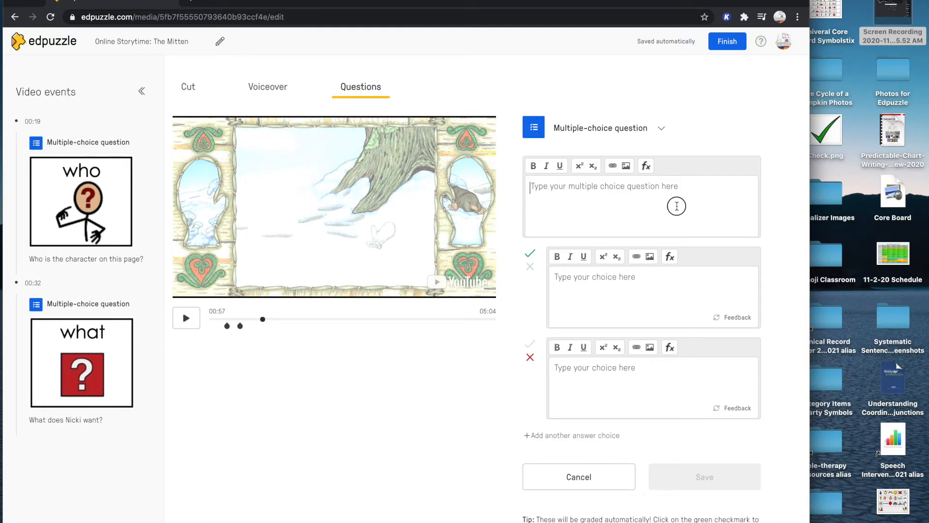
pyautogui.click(625, 167)
pyautogui.click(455, 254)
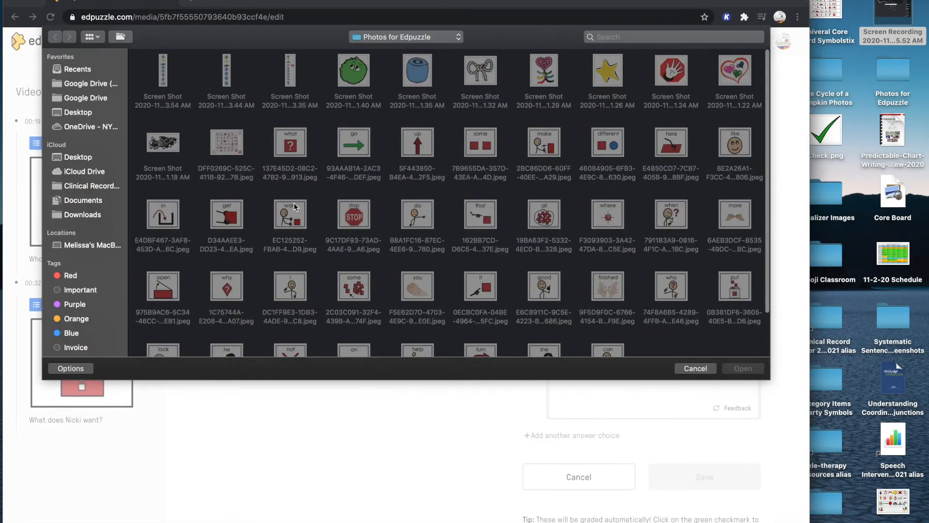
pyautogui.scroll(-2, 508, 251)
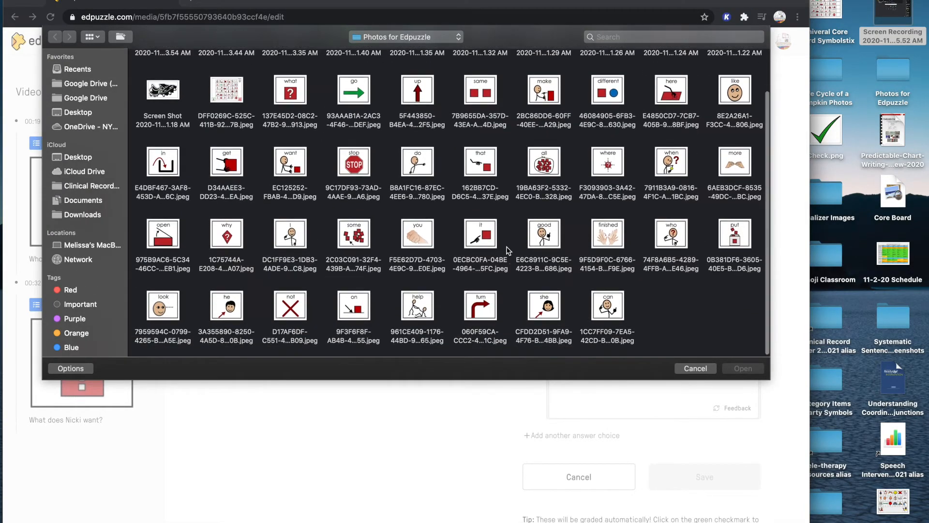
pyautogui.scroll(3, 439, 180)
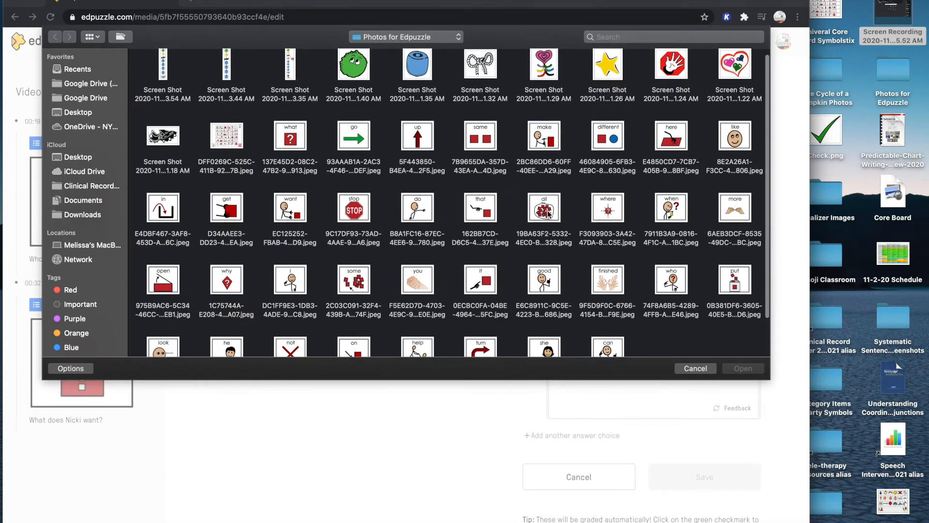
pyautogui.scroll(-3, 547, 210)
pyautogui.scroll(3, 547, 210)
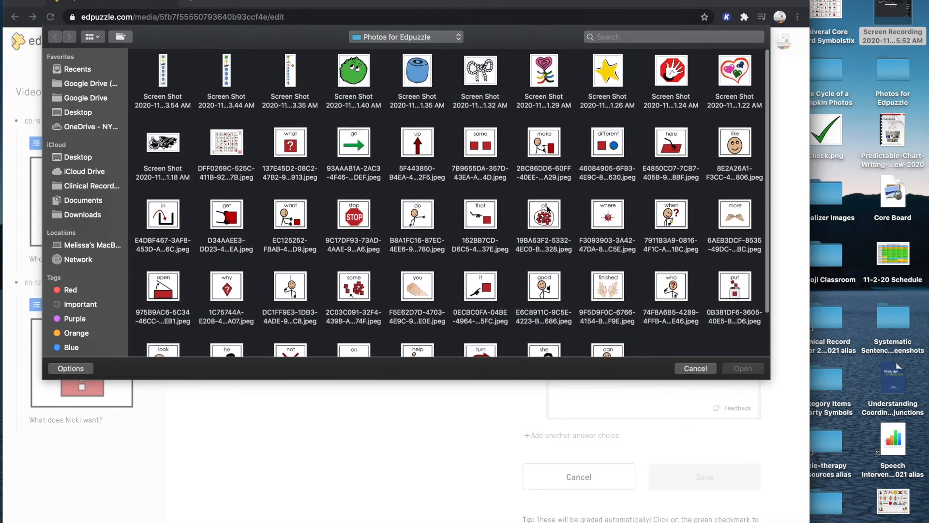
pyautogui.scroll(-3, 540, 276)
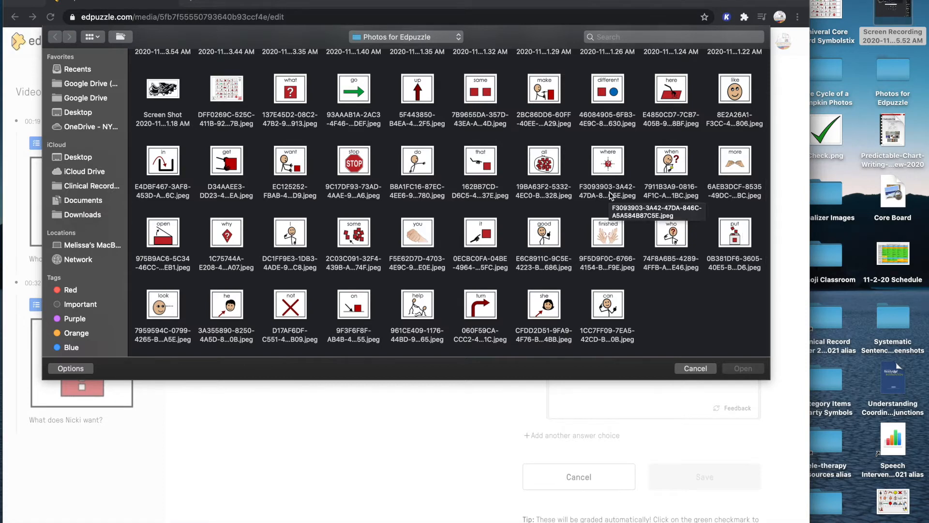
pyautogui.scroll(1, 610, 195)
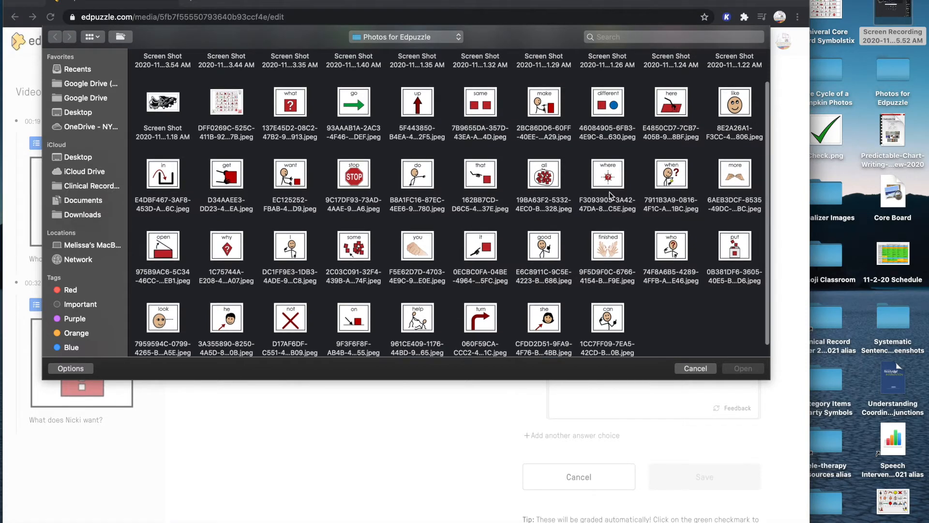
pyautogui.click(611, 174)
pyautogui.click(743, 369)
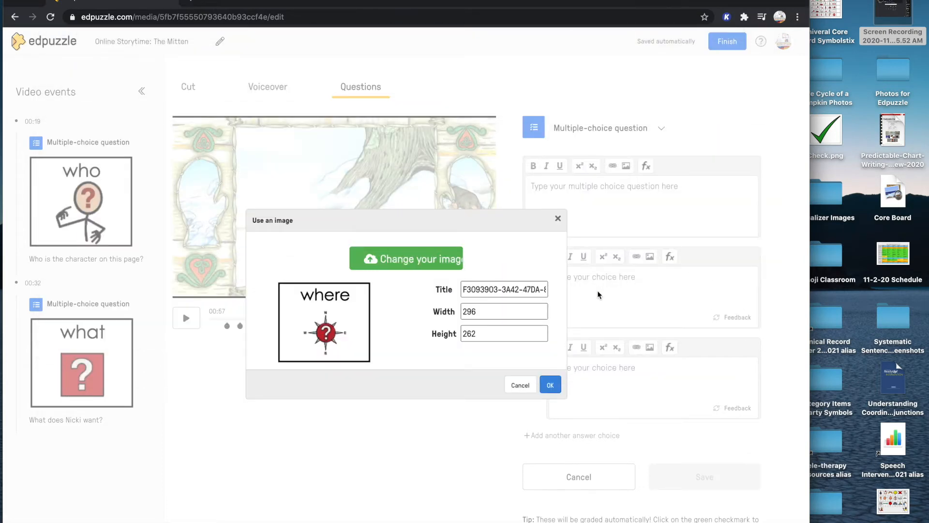
# Insert the uploaded image with the title "where" and write "Where is the mitten?" below it
pyautogui.click(508, 289)
pyautogui.hotkey('ctrl', 'a')
pyautogui.write('where')
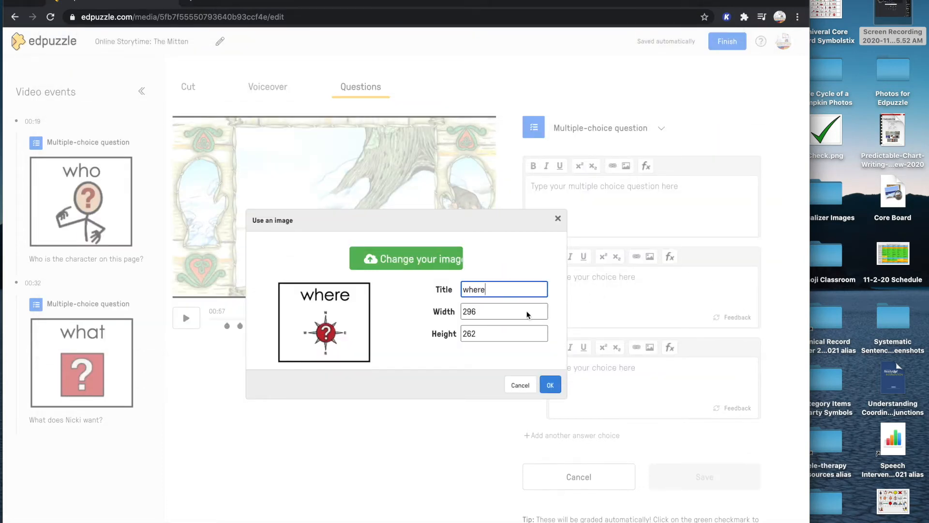
pyautogui.click(550, 385)
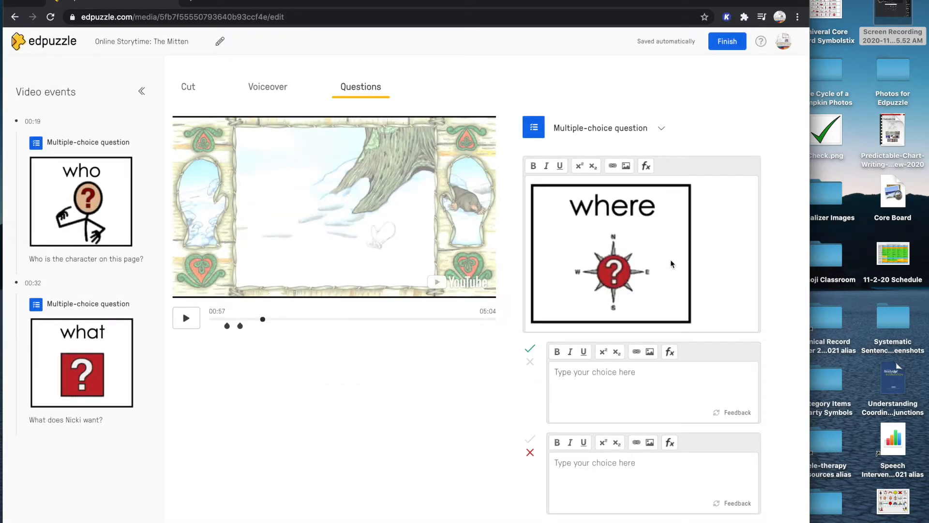
pyautogui.write('Where')
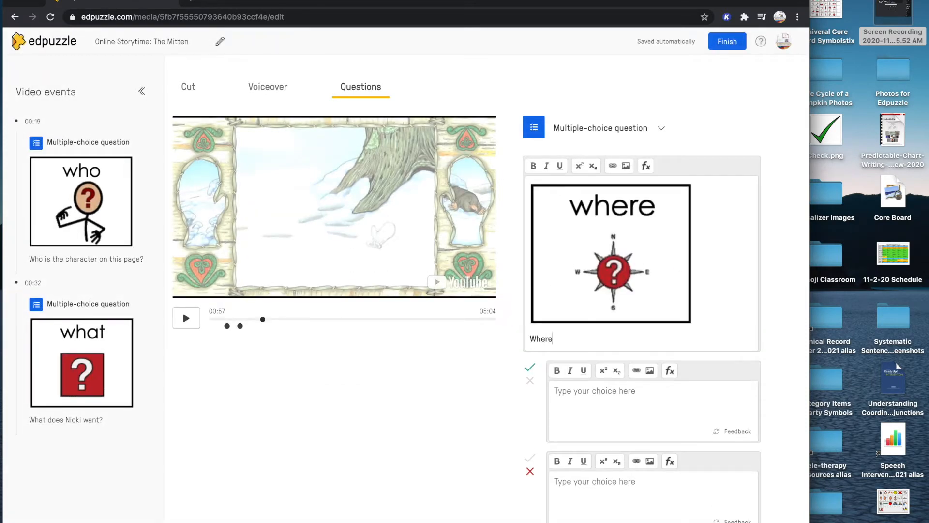
pyautogui.write(' is the mitten?')
# Mark the first choice as incorrect and enter "in the tree" and "at home" as the first two answers
pyautogui.click(530, 381)
pyautogui.click(580, 399)
pyautogui.write('o')
pyautogui.press('BackSpace')
pyautogui.write('o')
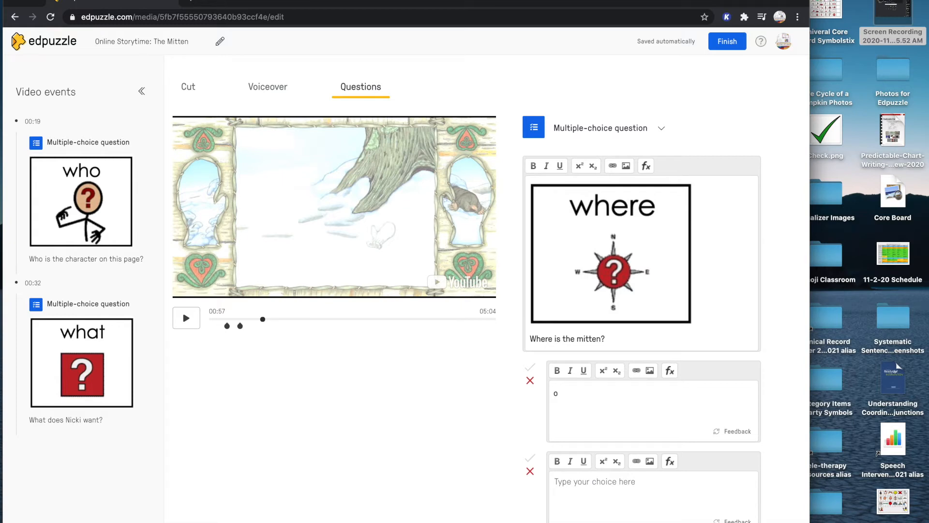
pyautogui.write('in the tree')
pyautogui.press('Return')
pyautogui.scroll(-1, 550, 410)
pyautogui.click(583, 441)
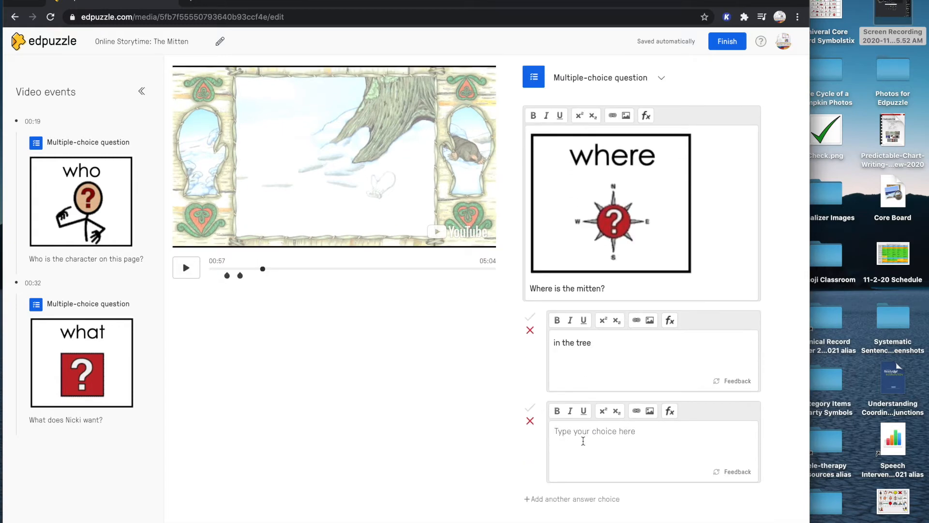
pyautogui.write('at home')
# Add a third answer choice reading "on the ground" and mark it as correct
pyautogui.click(560, 497)
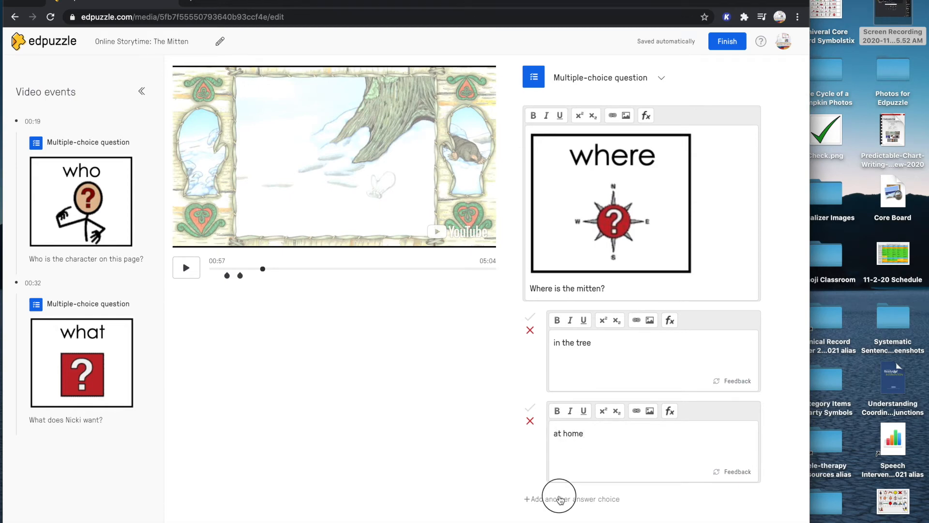
pyautogui.click(530, 408)
pyautogui.click(585, 439)
pyautogui.write('o')
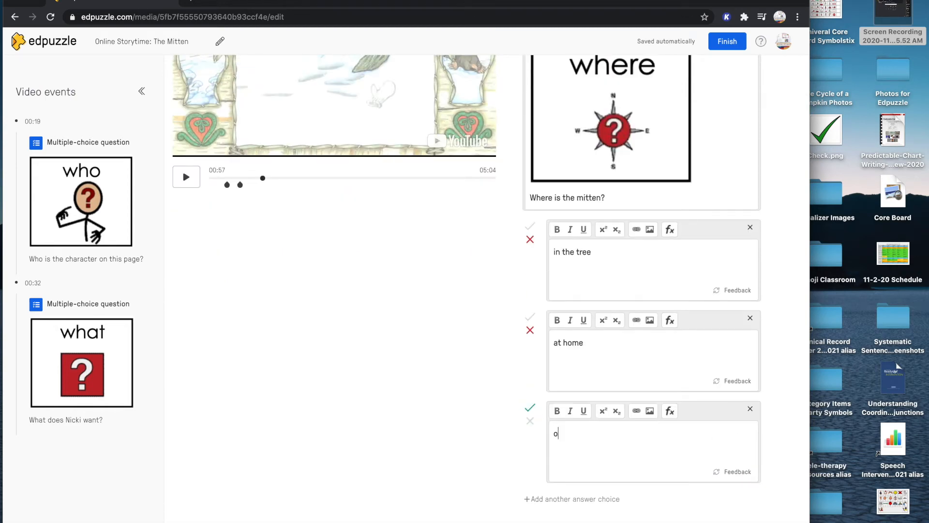
pyautogui.write('n the ground')
# Add a fourth, incorrect answer choice reading "in Nicki's pocket" and save the question
pyautogui.scroll(-2, 554, 451)
pyautogui.click(554, 450)
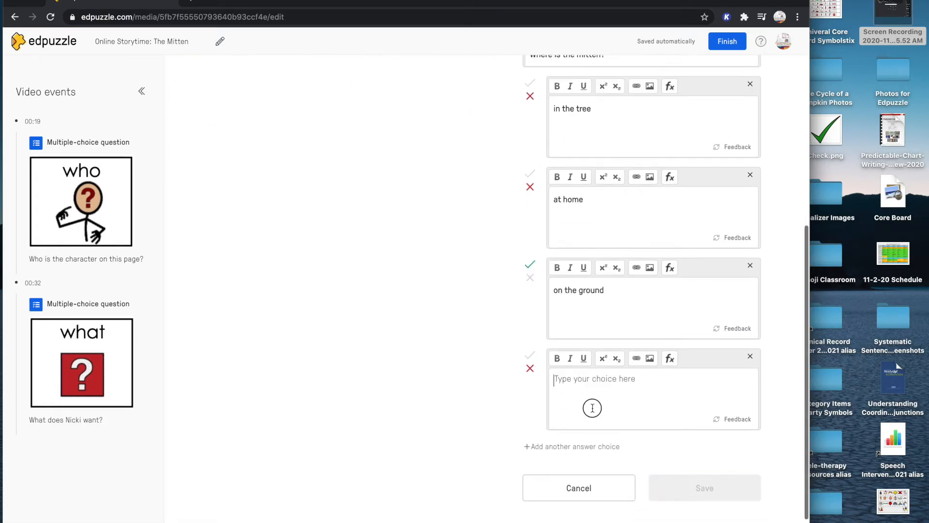
pyautogui.write("in Nicki's pocket")
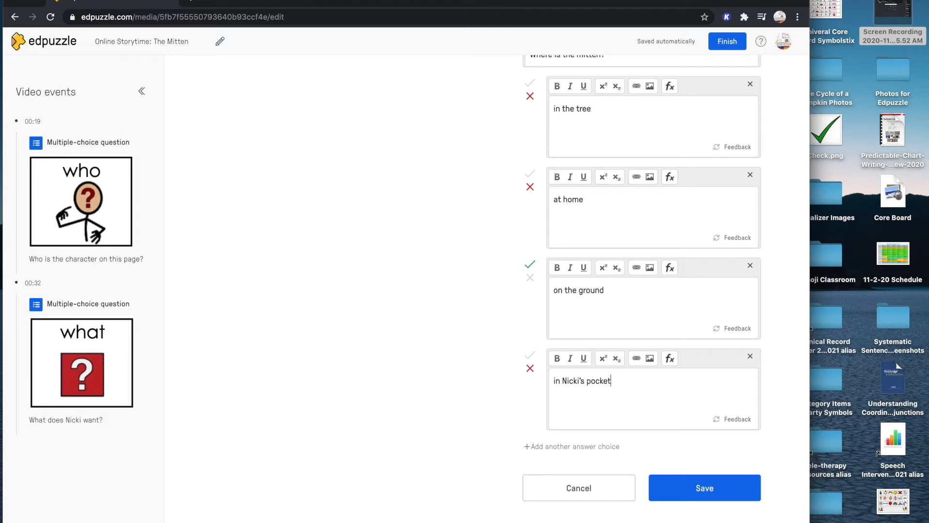
pyautogui.click(695, 488)
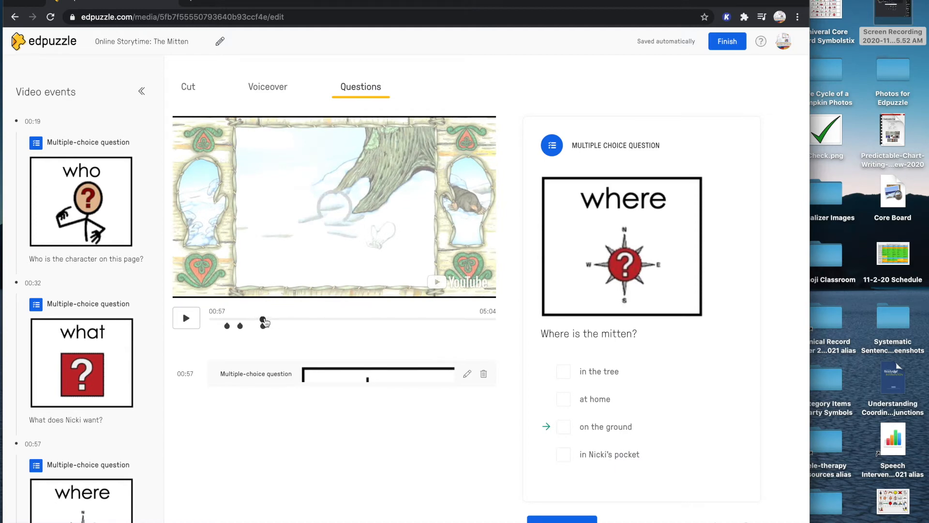
# Jump back to the opening book cover of the video and pause playback at 00:06
pyautogui.moveTo(267, 319); pyautogui.dragTo(263, 321)
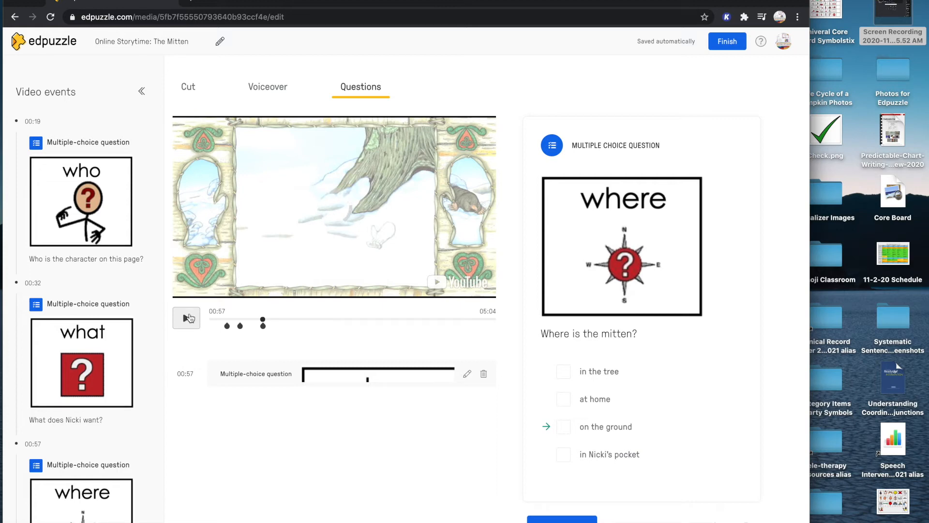
pyautogui.click(216, 319)
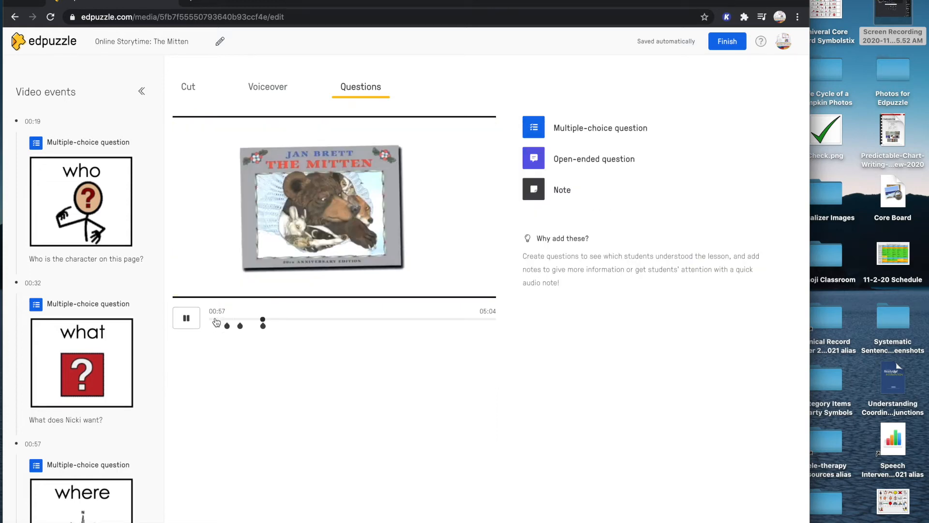
pyautogui.click(186, 318)
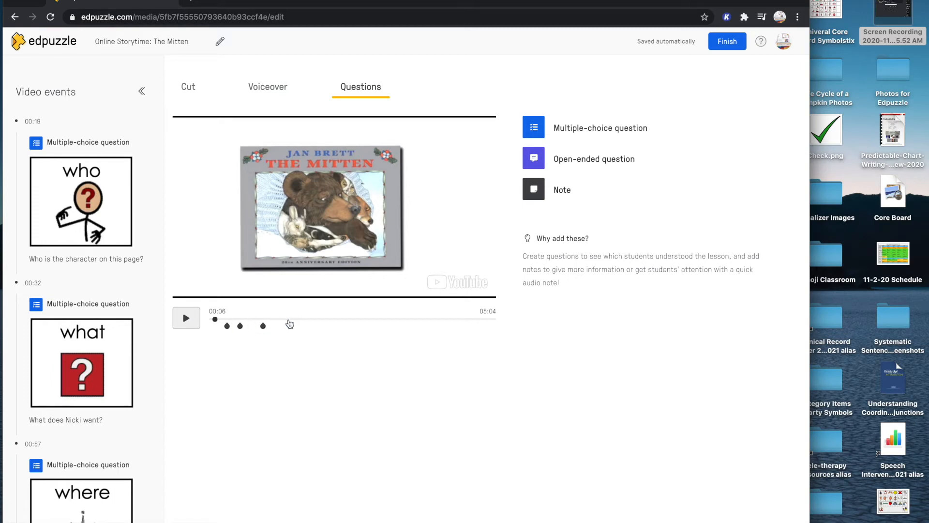
# Skip forward through the story to the scene of the bear's sneeze and pause the video at 03:53
pyautogui.click(287, 319)
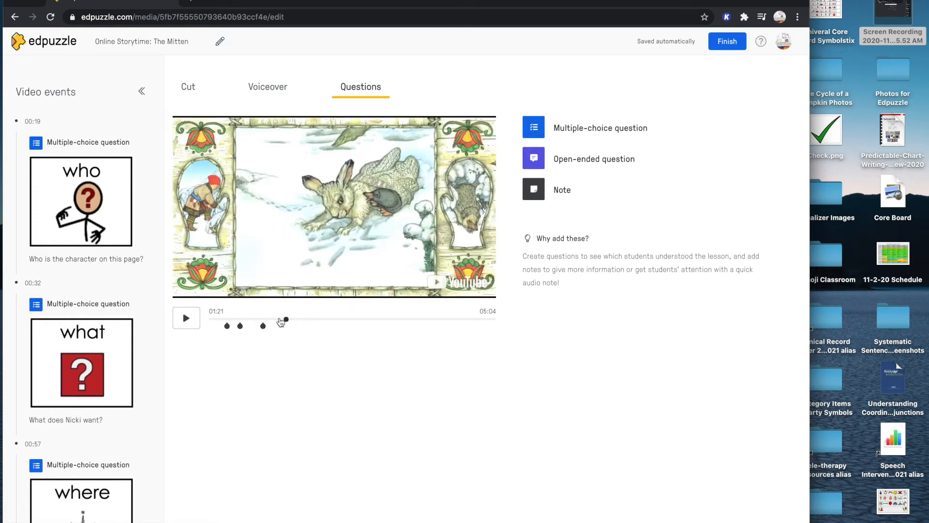
pyautogui.click(186, 317)
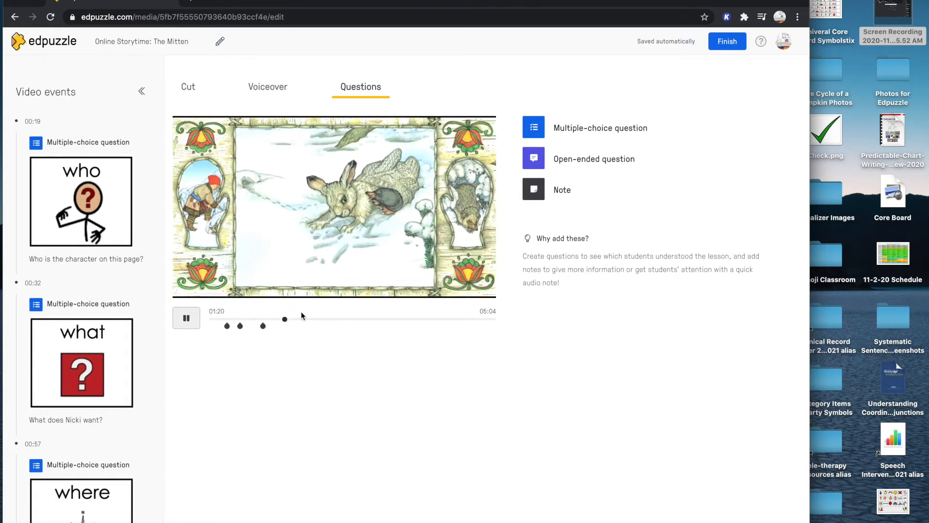
pyautogui.click(278, 320)
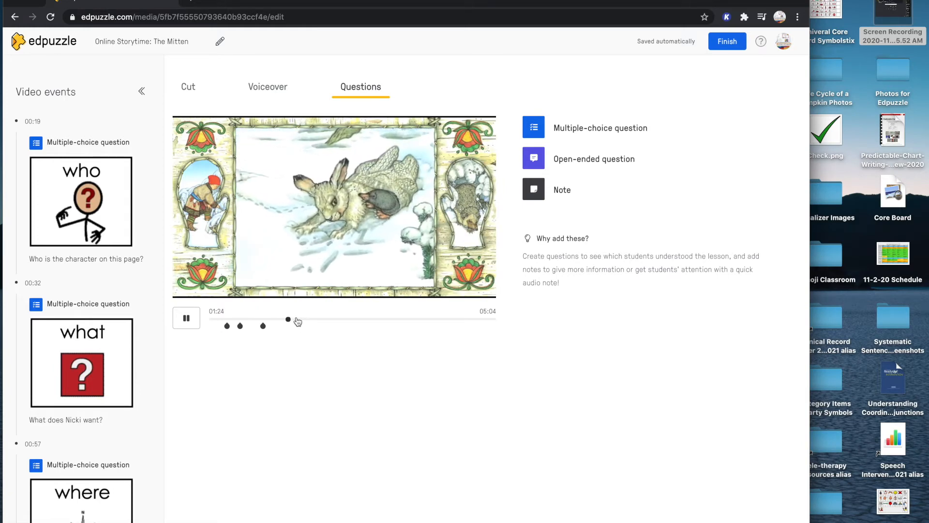
pyautogui.click(297, 320)
pyautogui.click(304, 319)
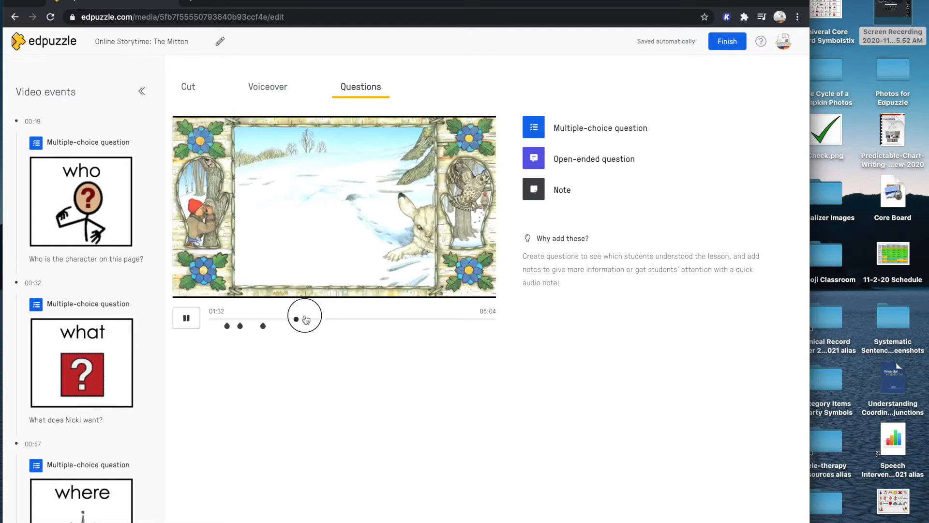
pyautogui.click(325, 320)
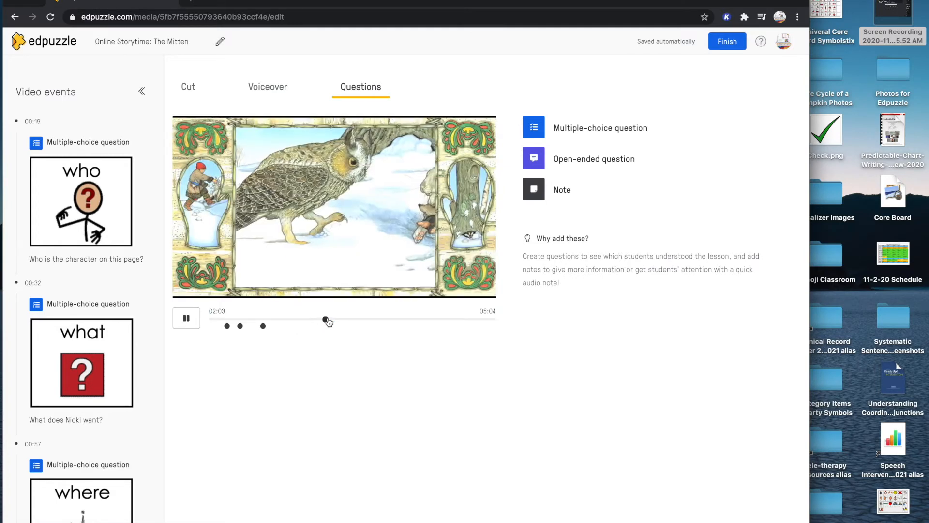
pyautogui.click(338, 320)
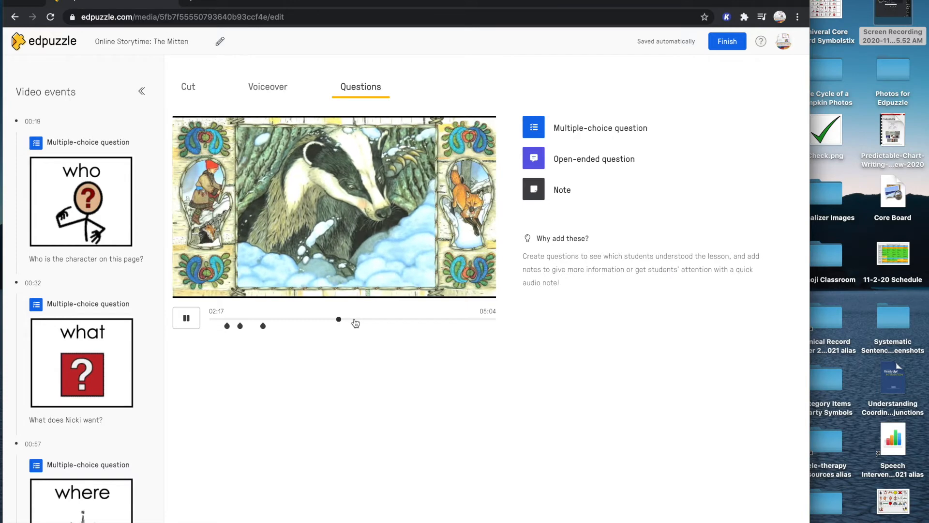
pyautogui.click(354, 320)
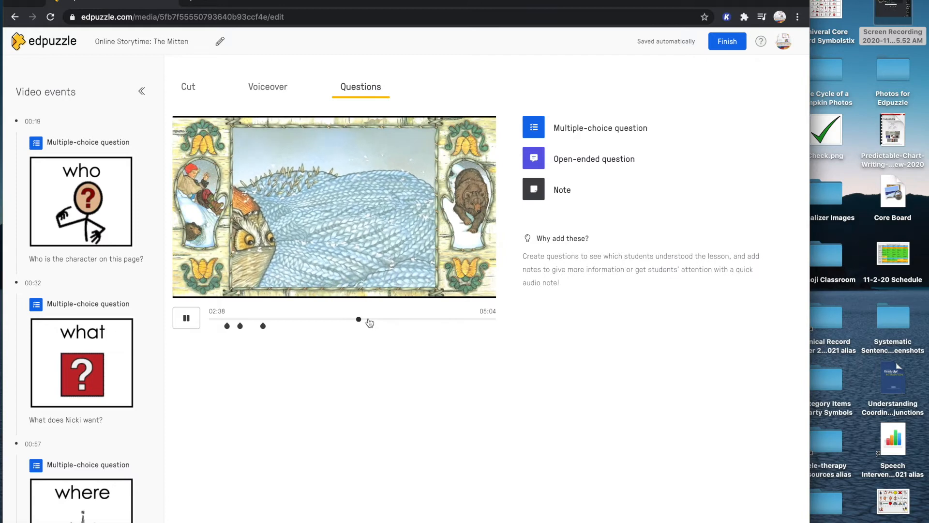
pyautogui.click(369, 320)
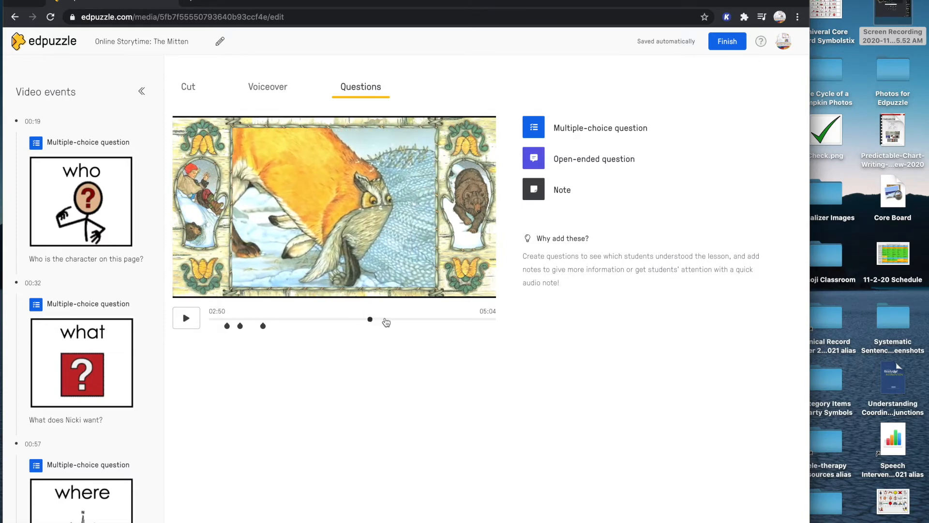
pyautogui.click(384, 319)
pyautogui.click(403, 320)
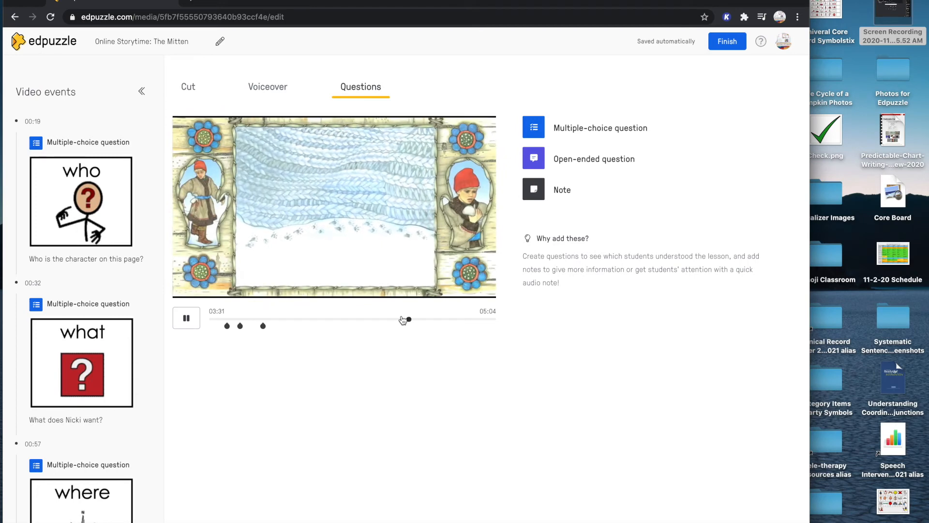
pyautogui.click(419, 318)
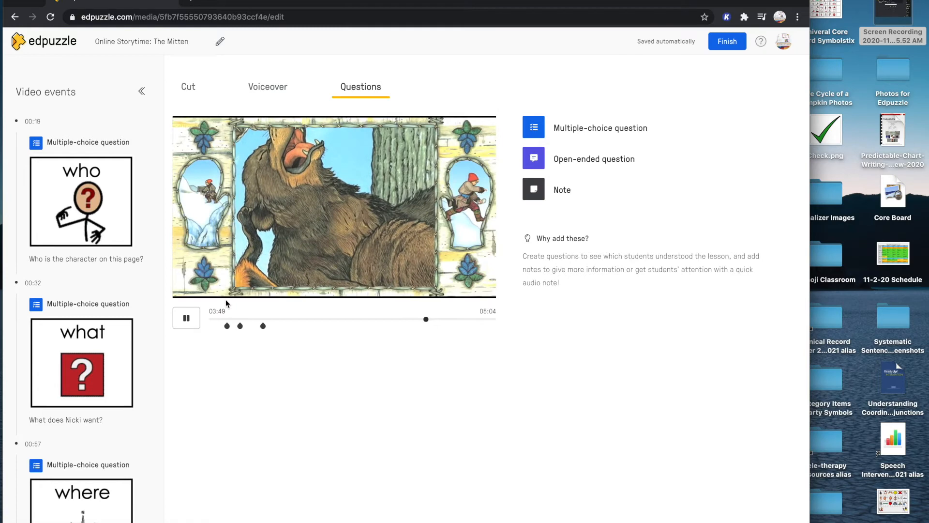
pyautogui.click(188, 320)
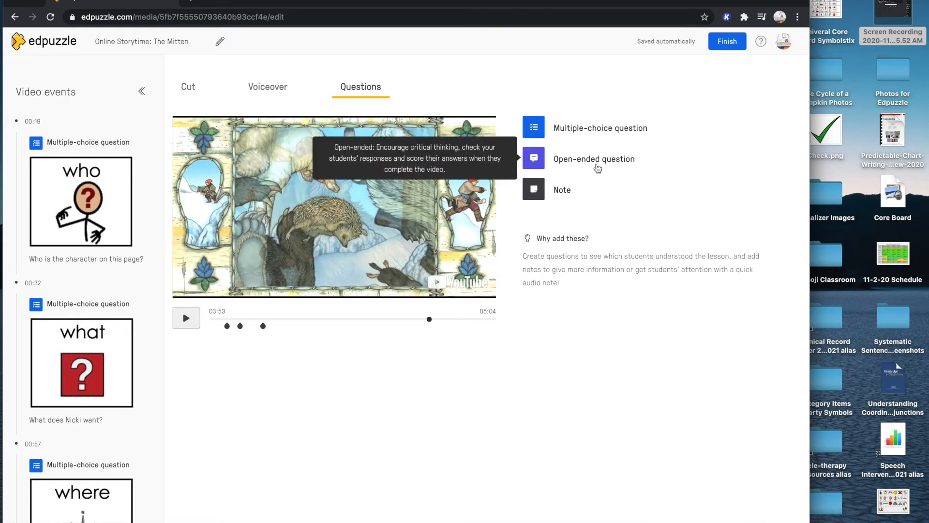
# Add an open-ended question at the paused position and upload the "why" symbol picture from the Photos for Edpuzzle folder
pyautogui.click(595, 163)
pyautogui.click(585, 184)
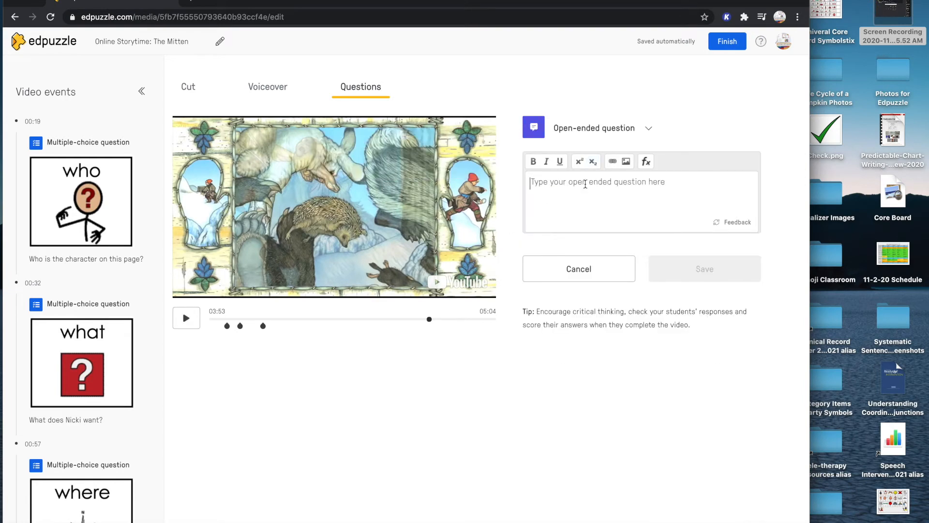
pyautogui.click(626, 161)
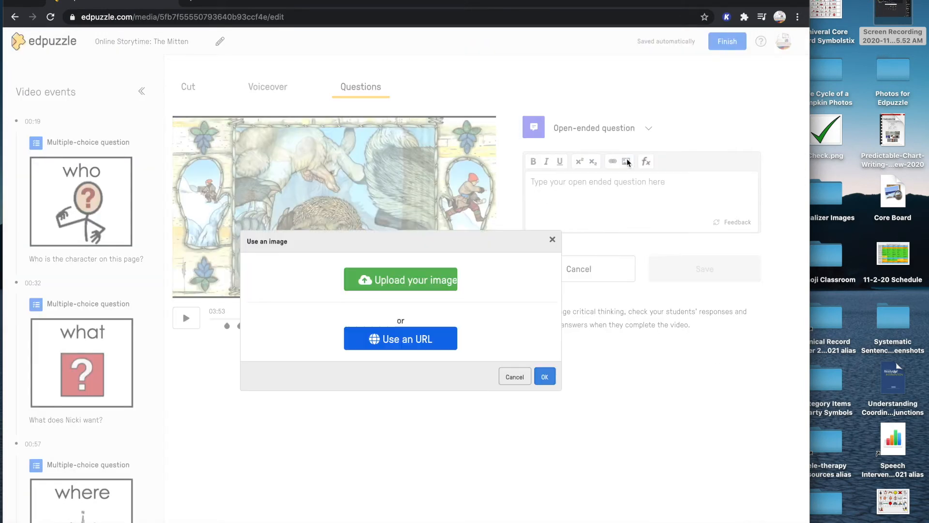
pyautogui.click(448, 282)
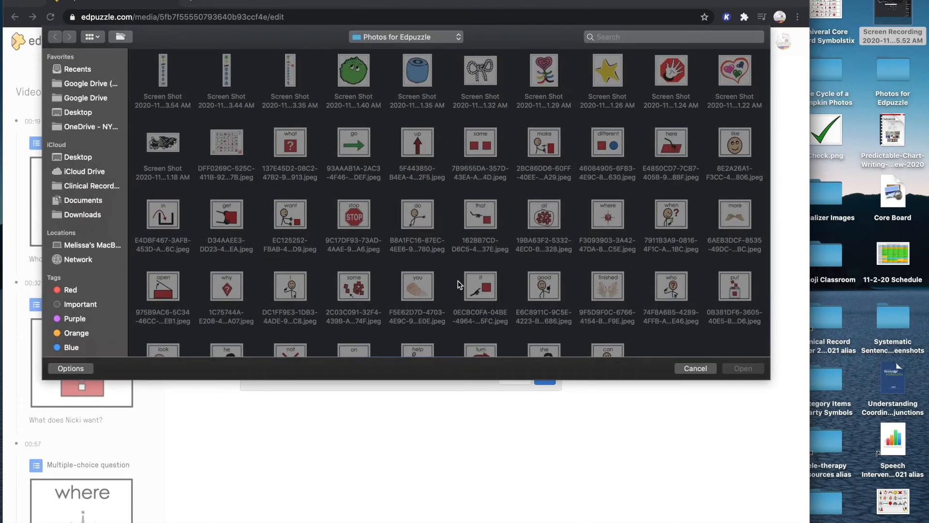
pyautogui.scroll(-3, 459, 285)
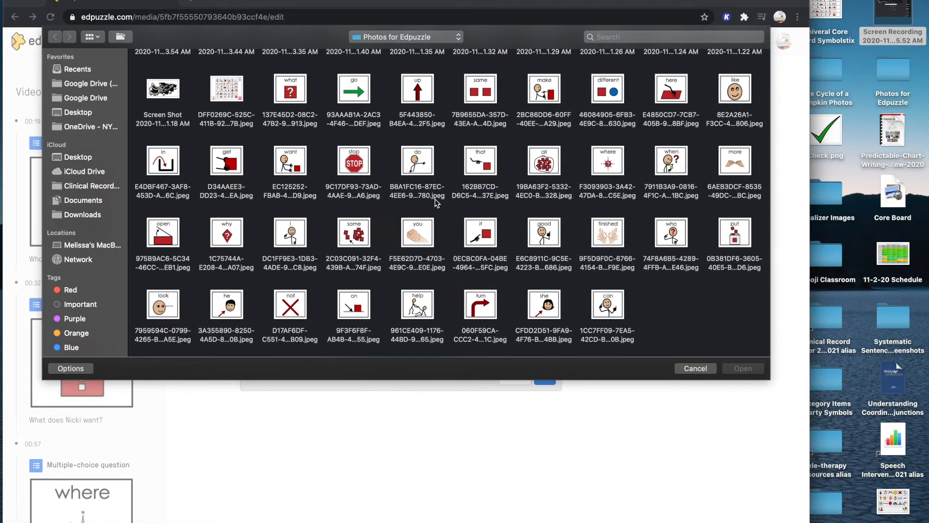
pyautogui.scroll(2, 387, 244)
pyautogui.click(231, 270)
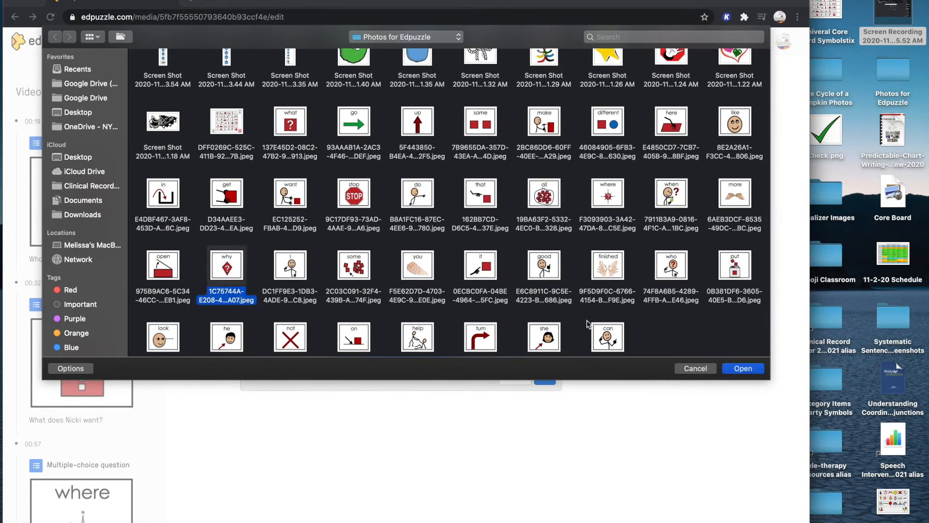
pyautogui.click(731, 368)
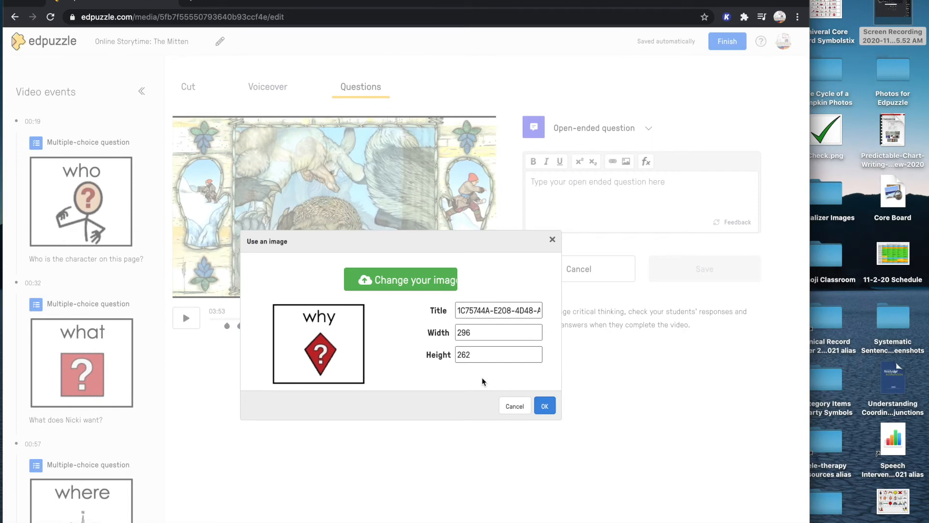
# Insert the uploaded image with the title "why", write "Why did the bear sneeze?" below it, and save the question
pyautogui.tripleClick(496, 316)
pyautogui.write('why')
pyautogui.click(545, 406)
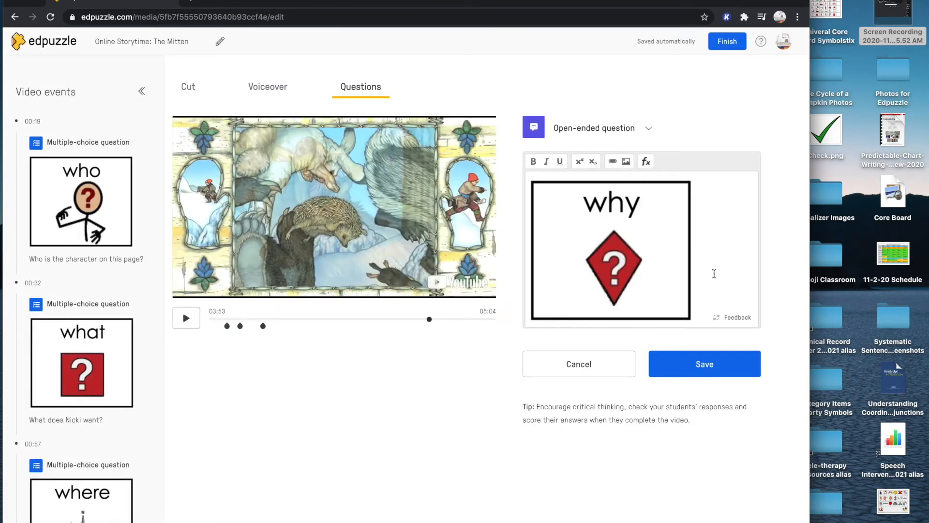
pyautogui.press('Return')
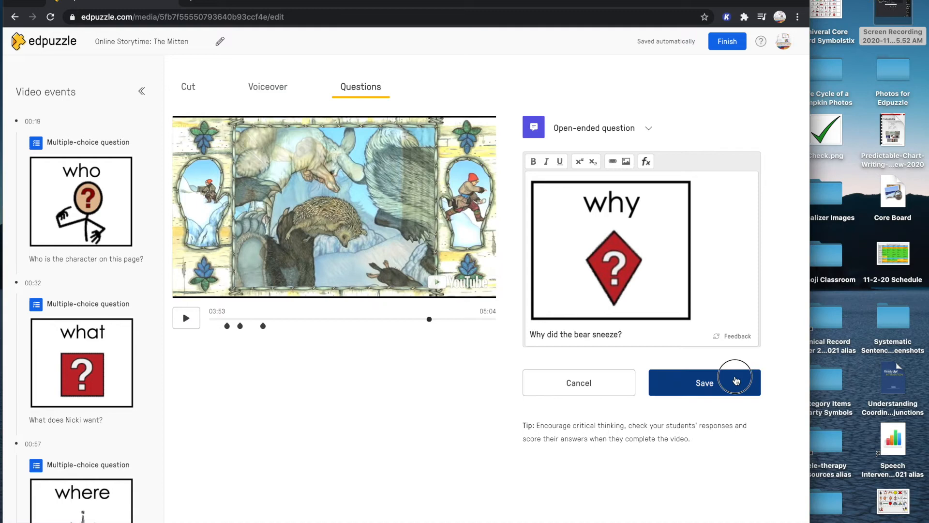
pyautogui.click(736, 380)
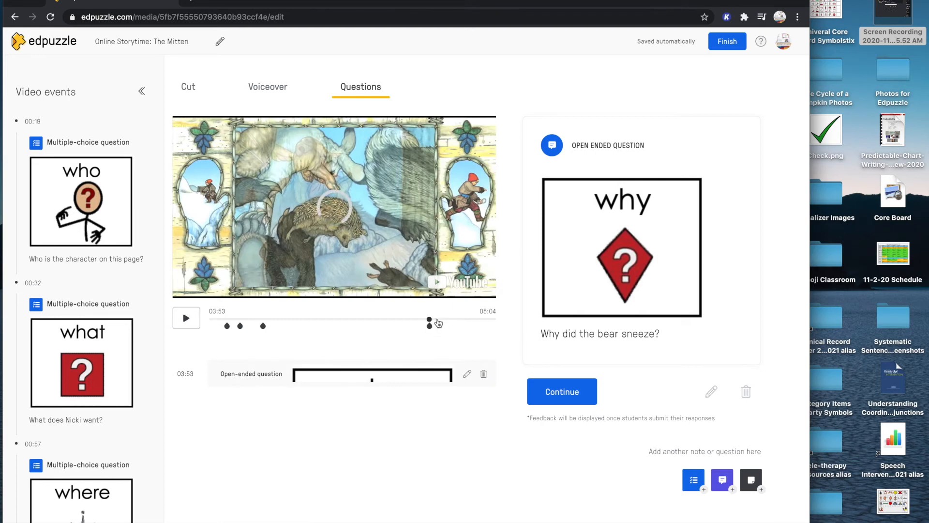
# Look through the rest of the video to the closing book cover, pause at 04:38, and finish editing the lesson
pyautogui.click(437, 320)
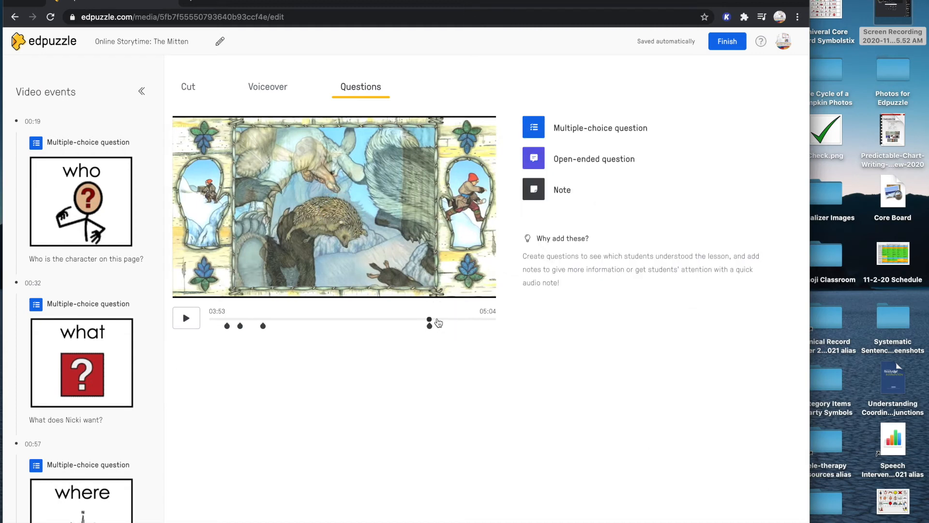
pyautogui.click(446, 320)
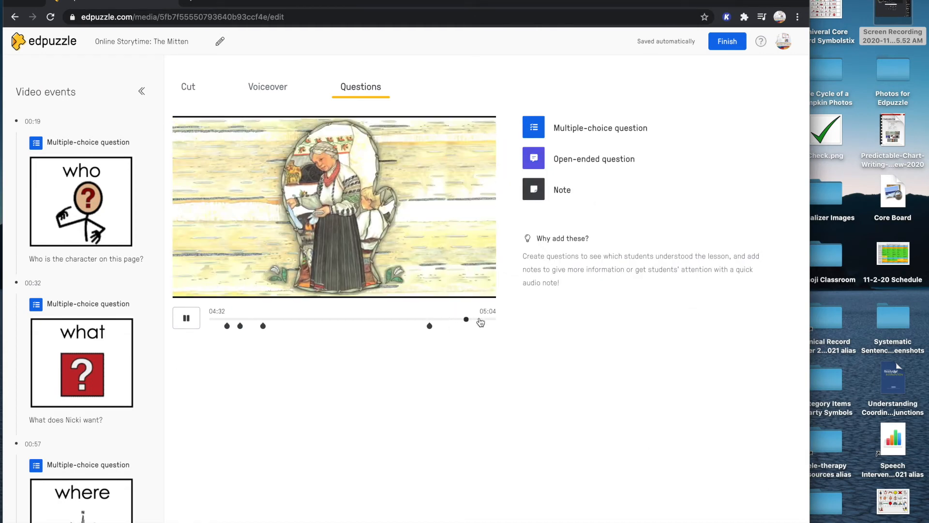
pyautogui.click(479, 319)
pyautogui.click(470, 320)
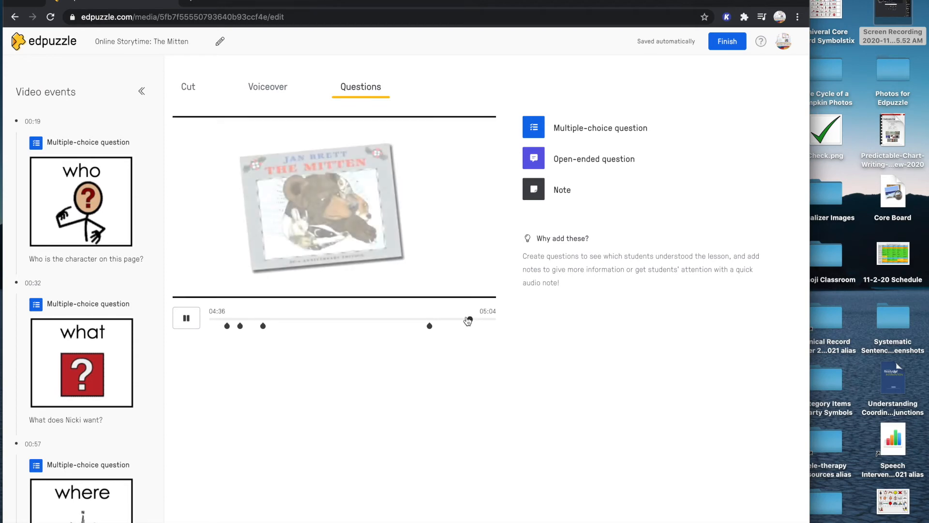
pyautogui.click(186, 318)
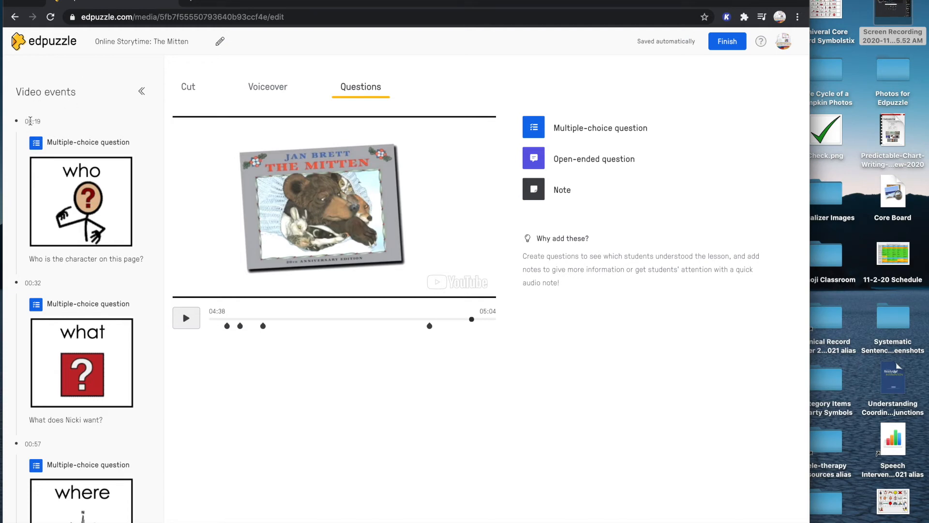
pyautogui.scroll(-4, 81, 466)
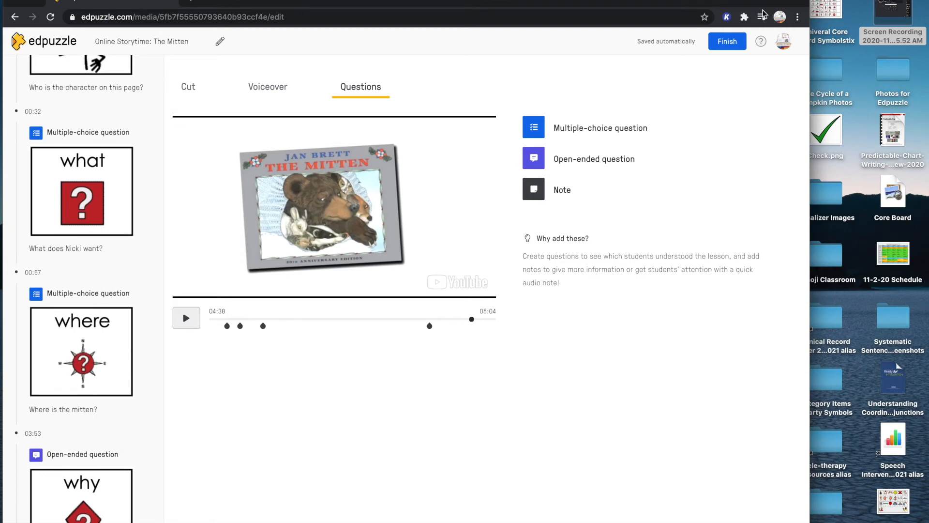
pyautogui.click(721, 44)
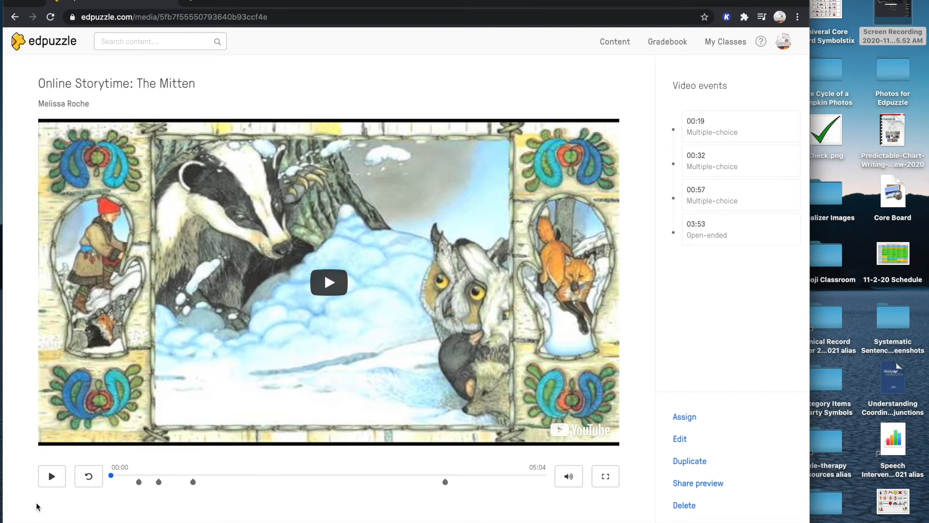
# Play the finished lesson and skip ahead to just before the first question at 00:19
pyautogui.scroll(-2, 37, 506)
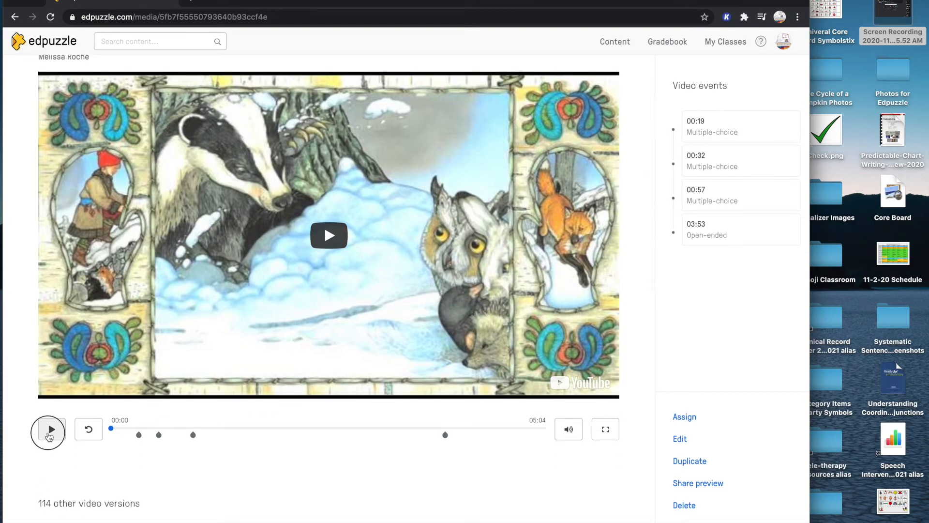
pyautogui.click(46, 431)
pyautogui.scroll(2, 18, 398)
pyautogui.scroll(1, 36, 373)
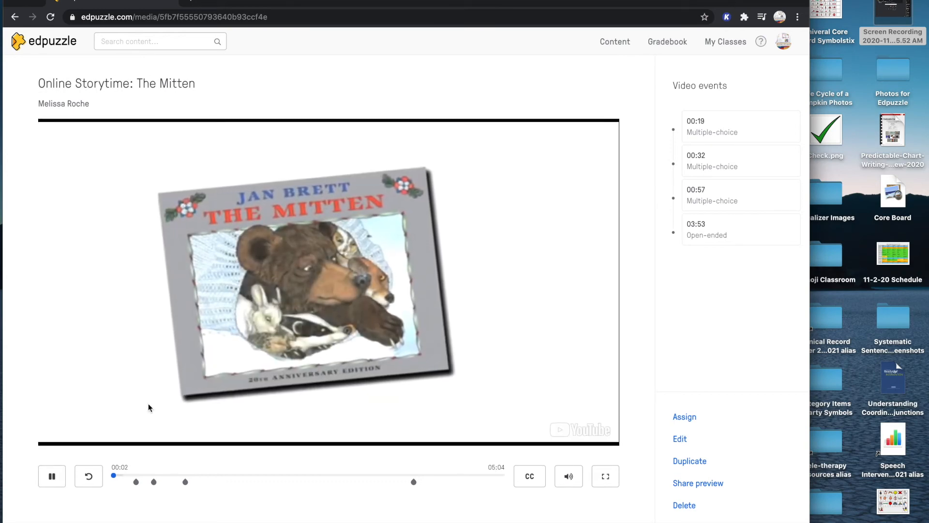
pyautogui.click(125, 474)
pyautogui.click(129, 475)
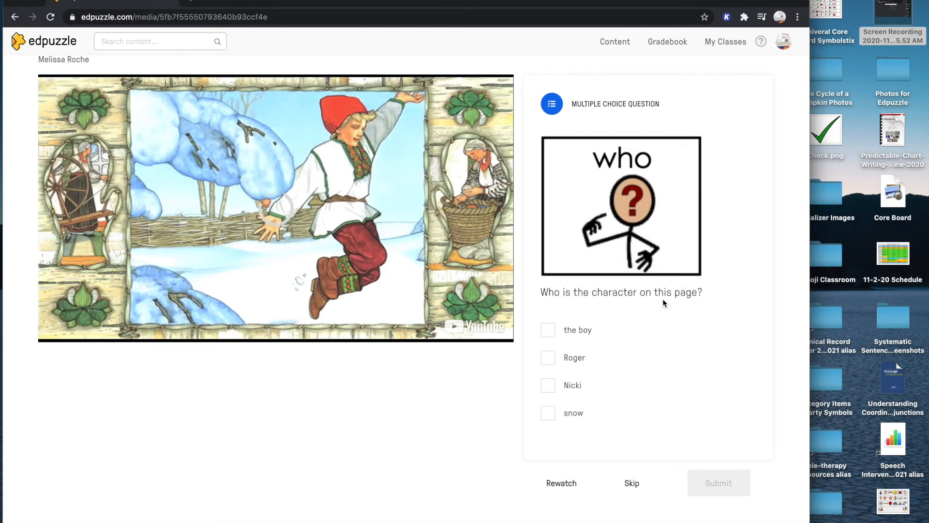
# Answer "Who is the character on this page?" with "Nicki", submit the answer, and continue the video
pyautogui.click(557, 390)
pyautogui.click(718, 493)
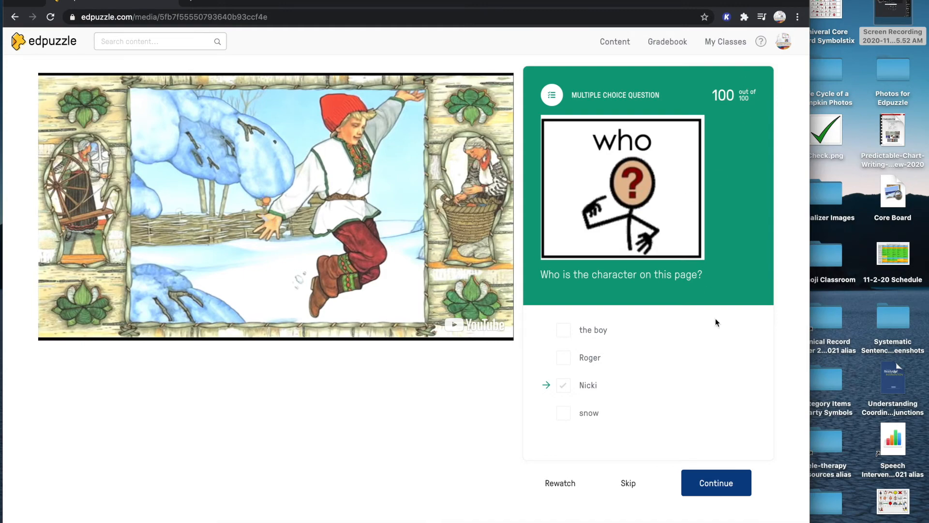
pyautogui.click(716, 483)
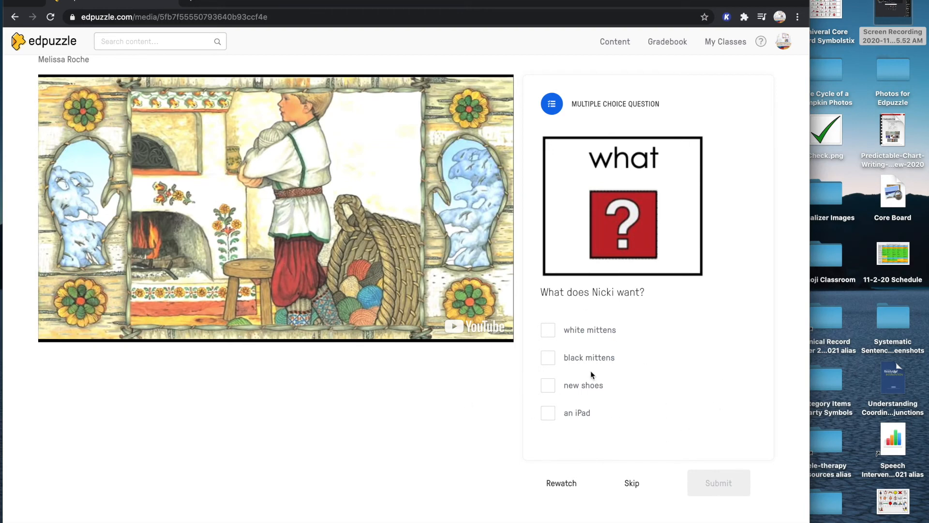
# Answer "What does Nicki want?" with "white mittens" and submit the answer
pyautogui.click(586, 358)
pyautogui.click(548, 330)
pyautogui.click(548, 358)
pyautogui.click(699, 491)
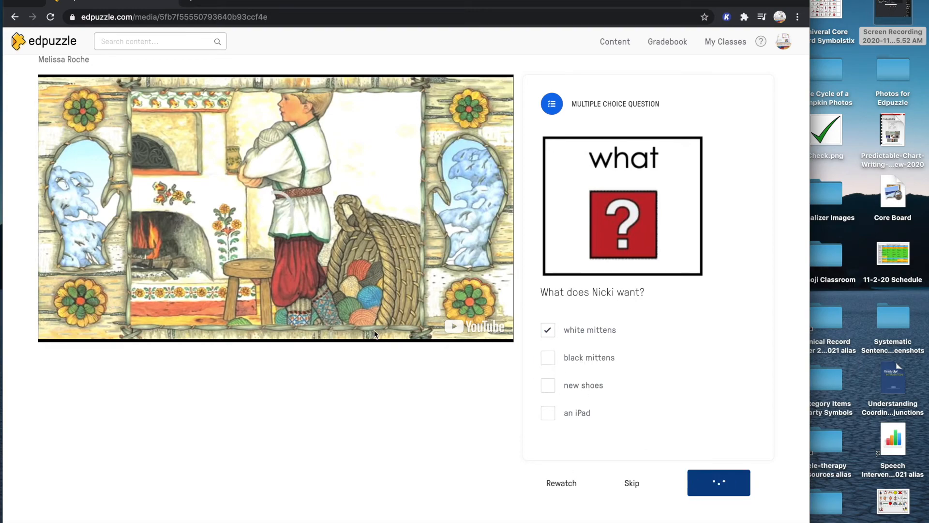
# Continue The Mitten preview past the second question, skip ahead to 00:42, and pause the video
pyautogui.click(745, 494)
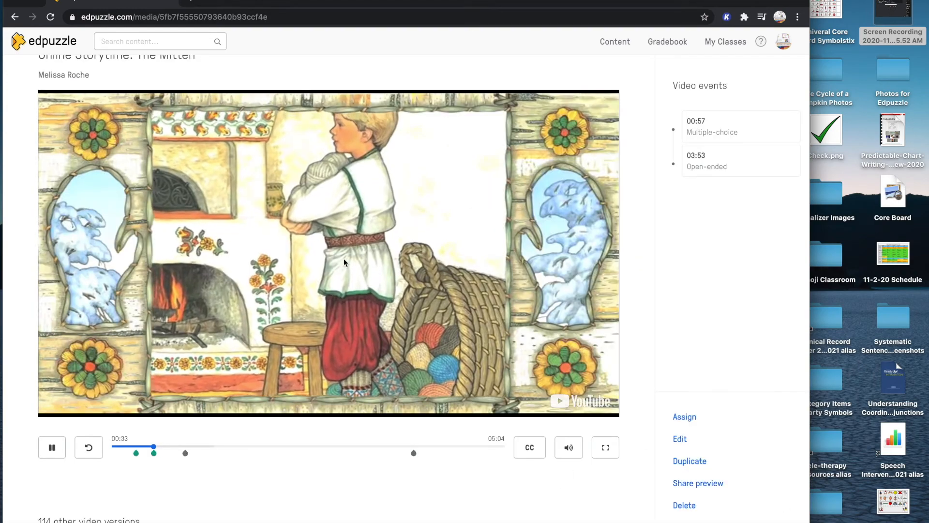
pyautogui.click(167, 445)
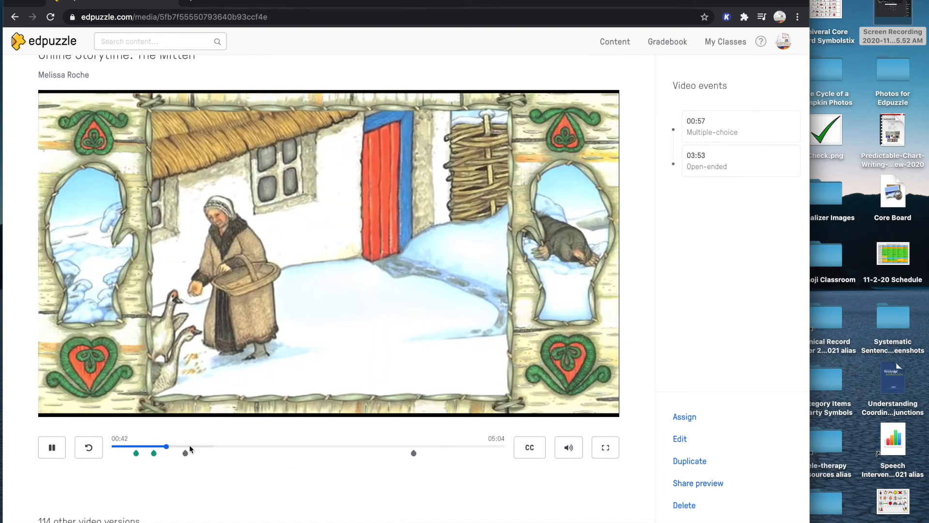
pyautogui.click(52, 447)
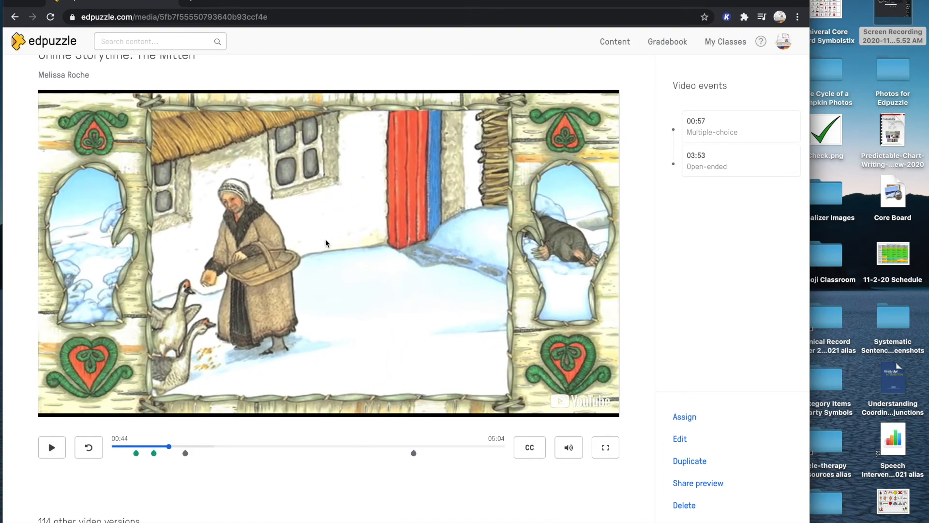
pyautogui.scroll(1, 325, 243)
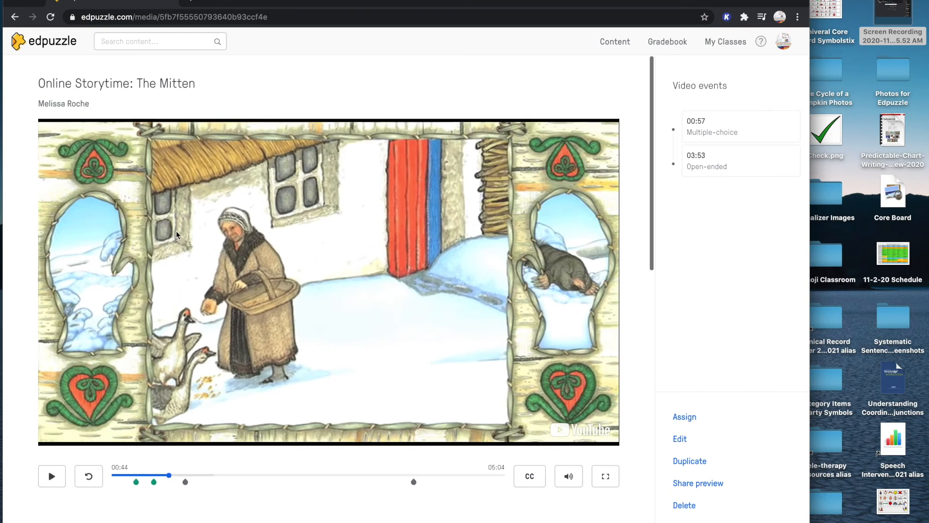
# Go to My Content and look through the list of saved video lessons
pyautogui.click(36, 48)
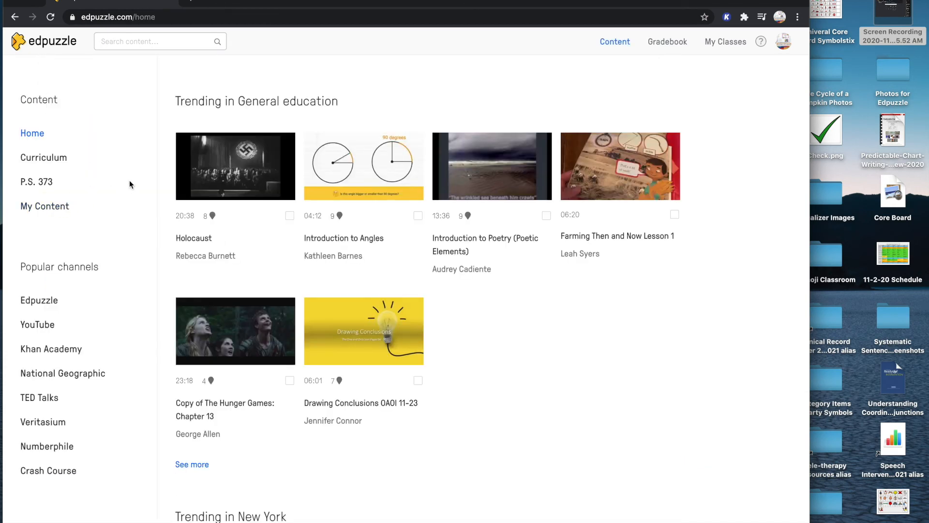
pyautogui.click(34, 209)
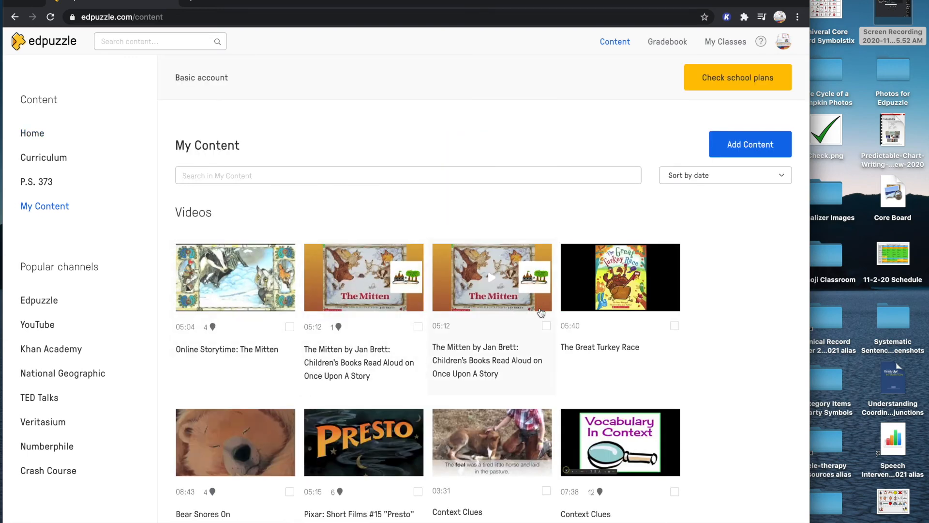
pyautogui.scroll(-2, 319, 322)
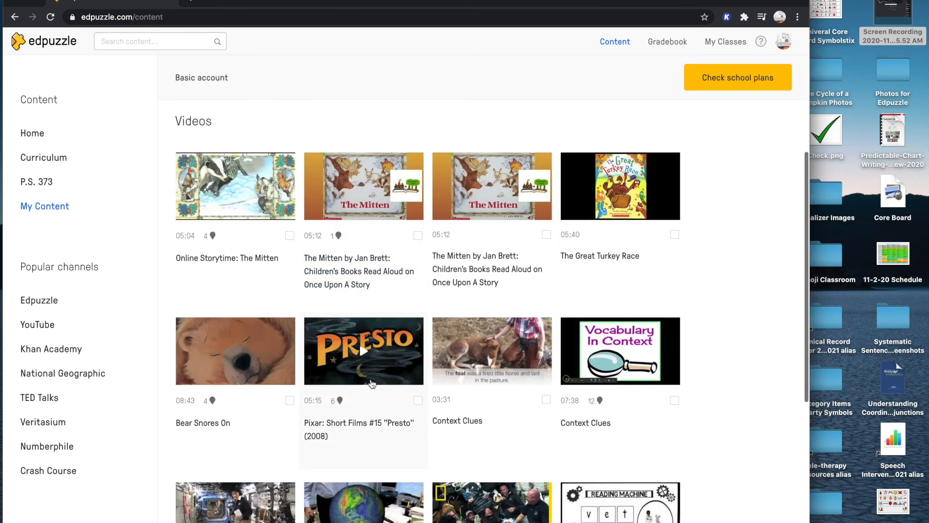
pyautogui.scroll(-5, 450, 396)
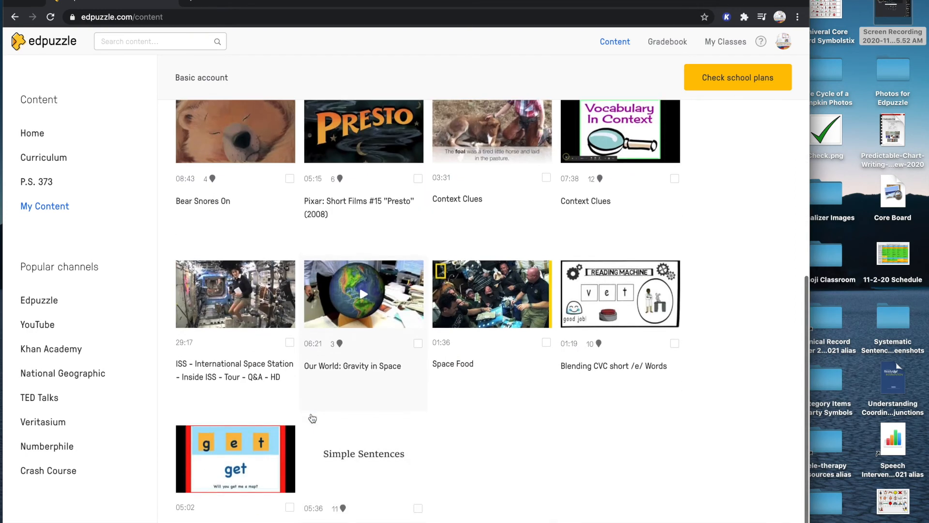
pyautogui.scroll(-1, 441, 397)
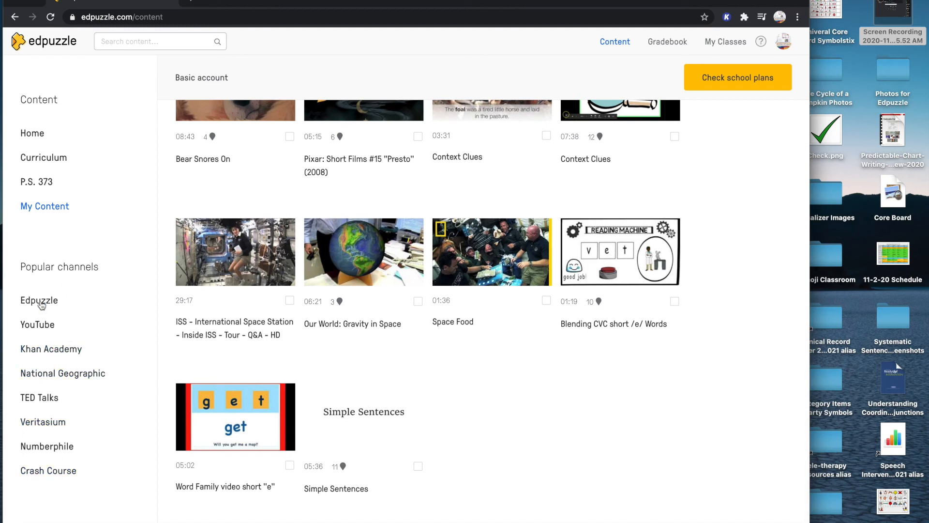
pyautogui.scroll(7, 66, 233)
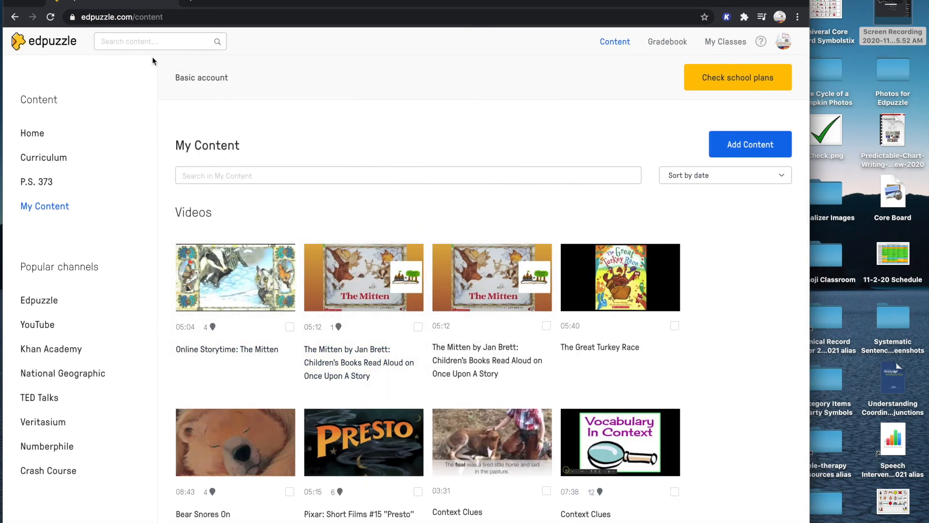
# Search all content for "bear gives thanks" and look through the Edpuzzle and YouTube results, checking which lessons contain questions
pyautogui.click(150, 40)
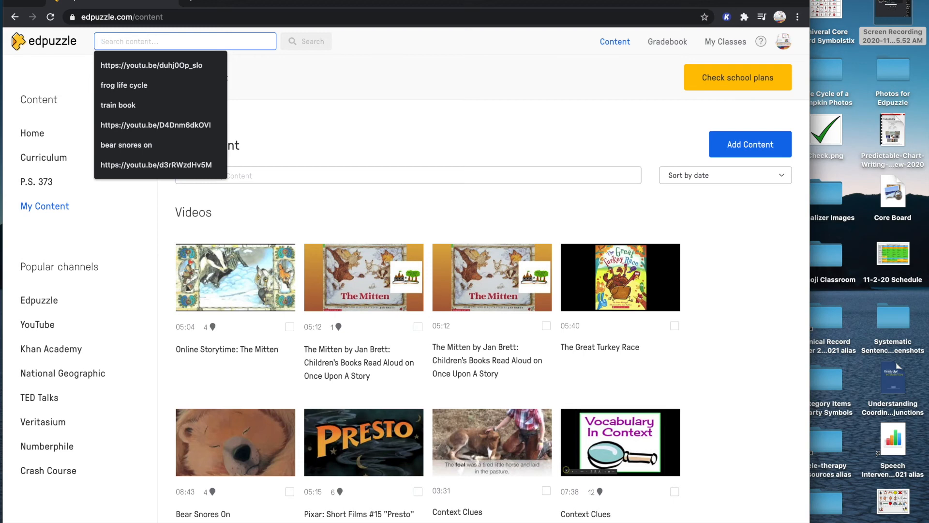
pyautogui.write('bear gives thanks')
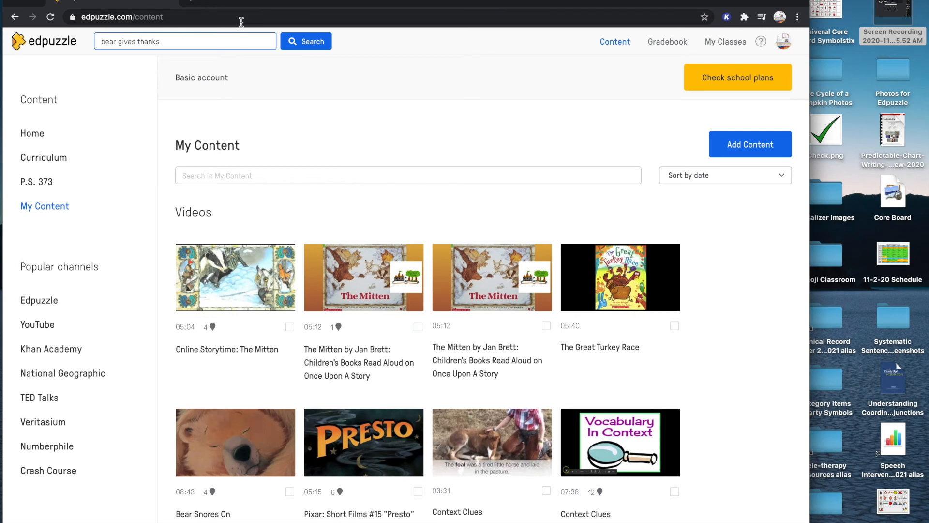
pyautogui.click(289, 37)
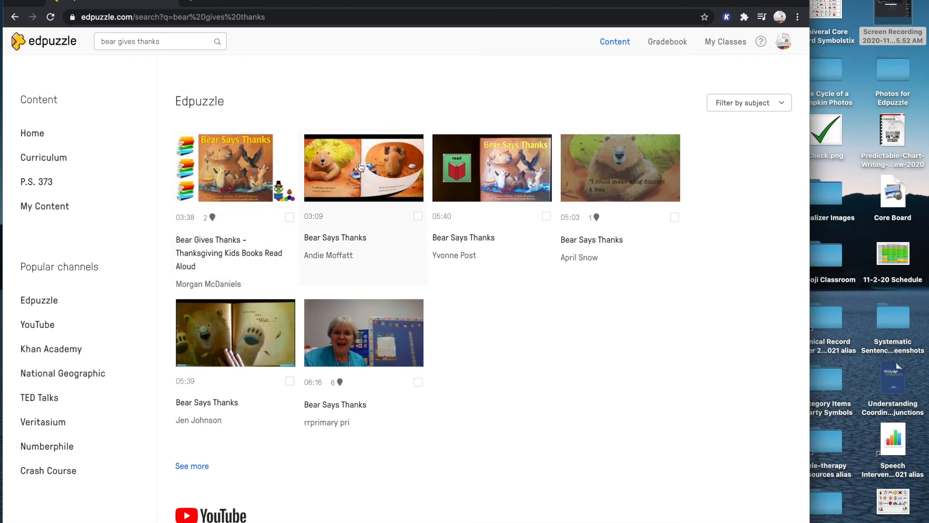
pyautogui.moveTo(595, 219)
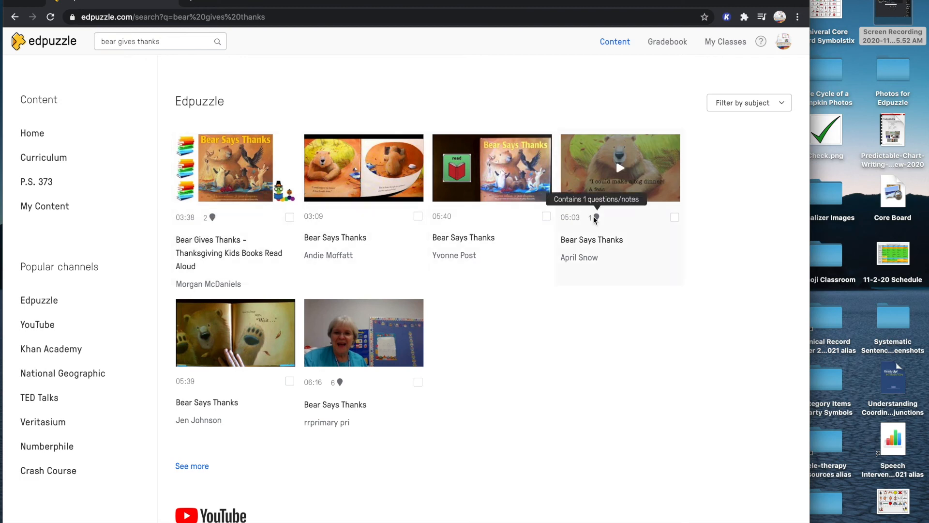
pyautogui.scroll(-6, 463, 365)
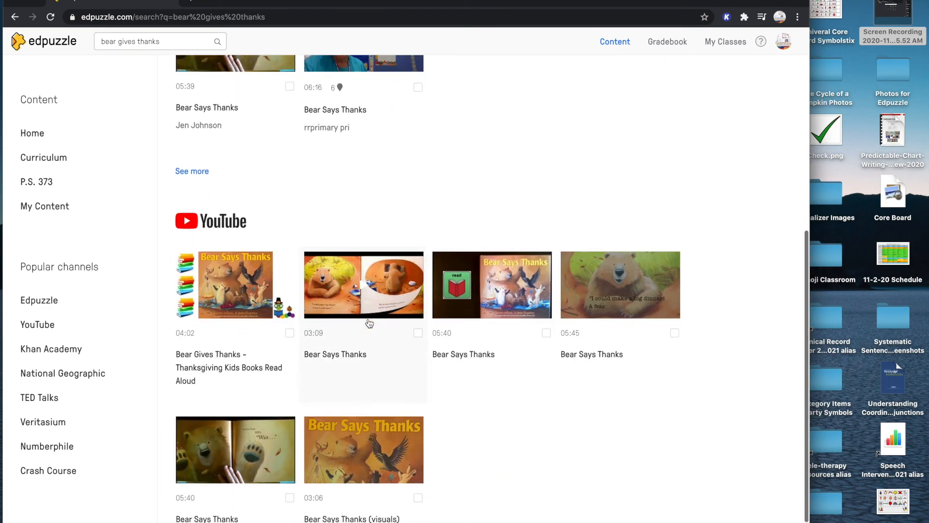
pyautogui.scroll(-1, 447, 402)
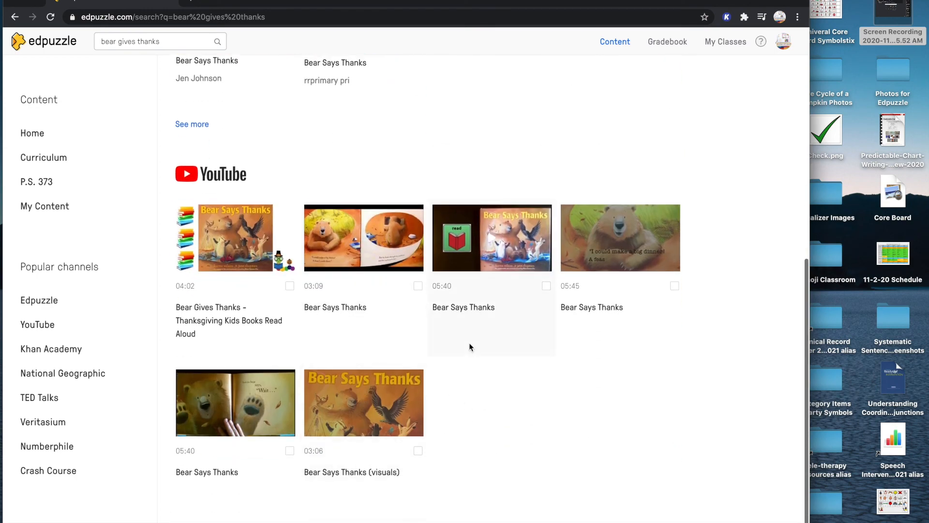
pyautogui.scroll(1, 469, 343)
pyautogui.scroll(6, 509, 209)
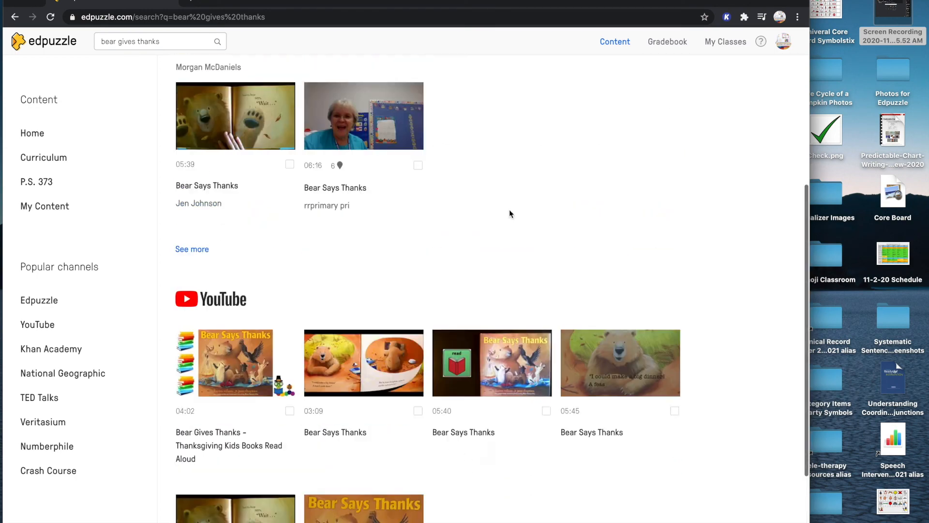
# Search for "bear snores on" and open the 05:01 Bear Snores On lesson that has 11 questions
pyautogui.tripleClick(157, 42)
pyautogui.write('bear snores on')
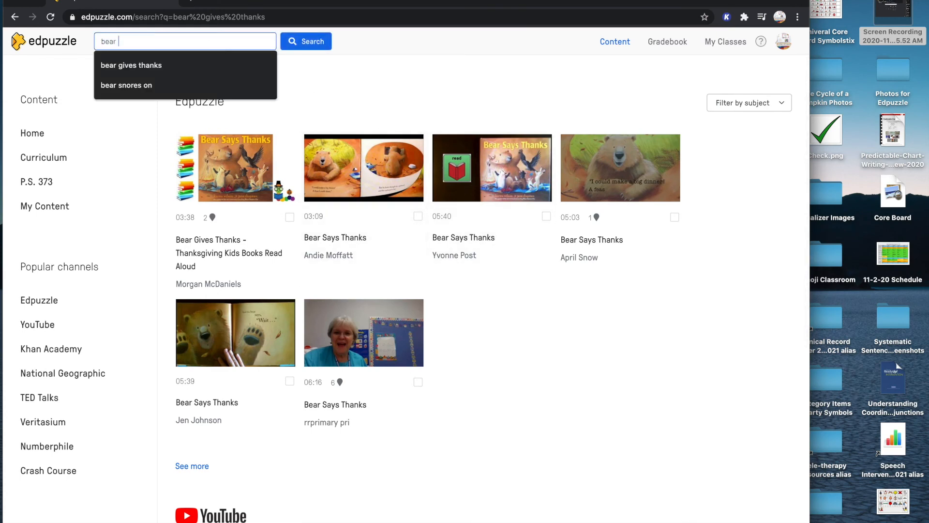
pyautogui.press('Return')
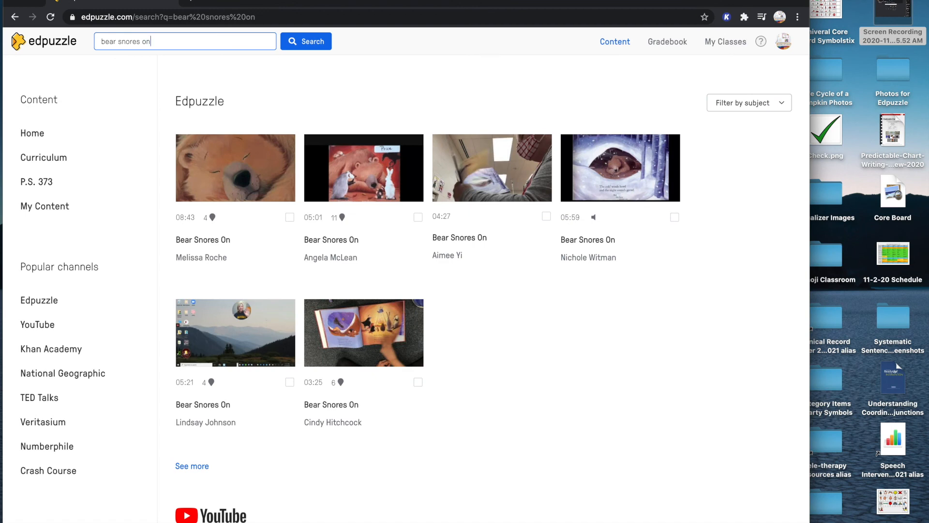
pyautogui.click(359, 158)
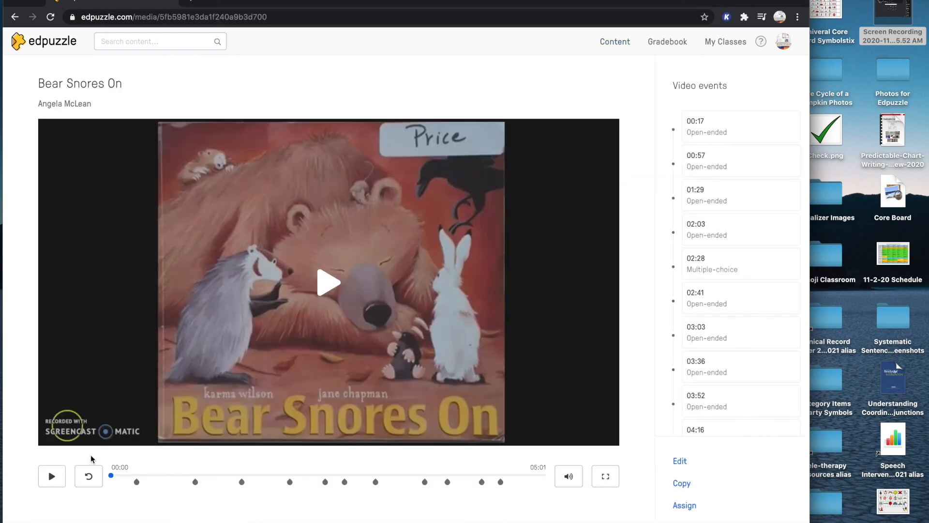
# Play the lesson to "Where is the bear sleeping?", dismiss the preview notice, and skip the question
pyautogui.click(52, 479)
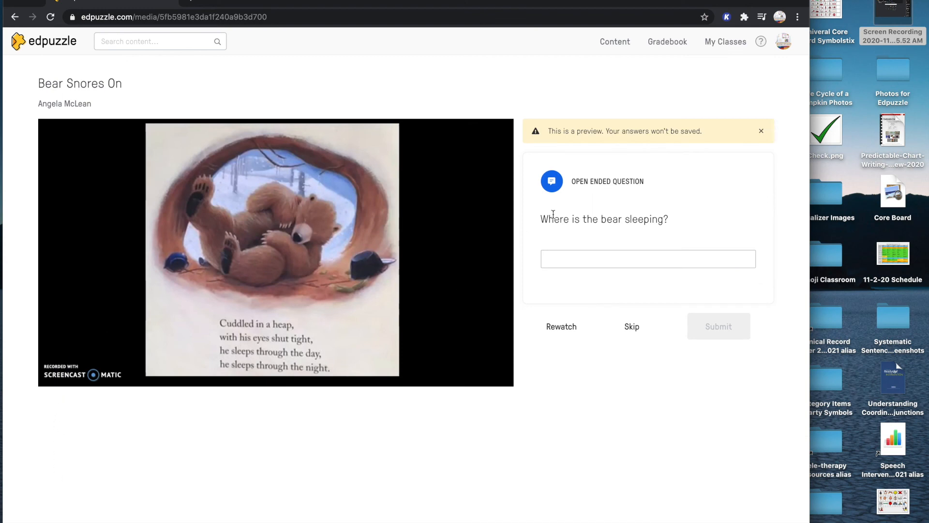
pyautogui.click(761, 132)
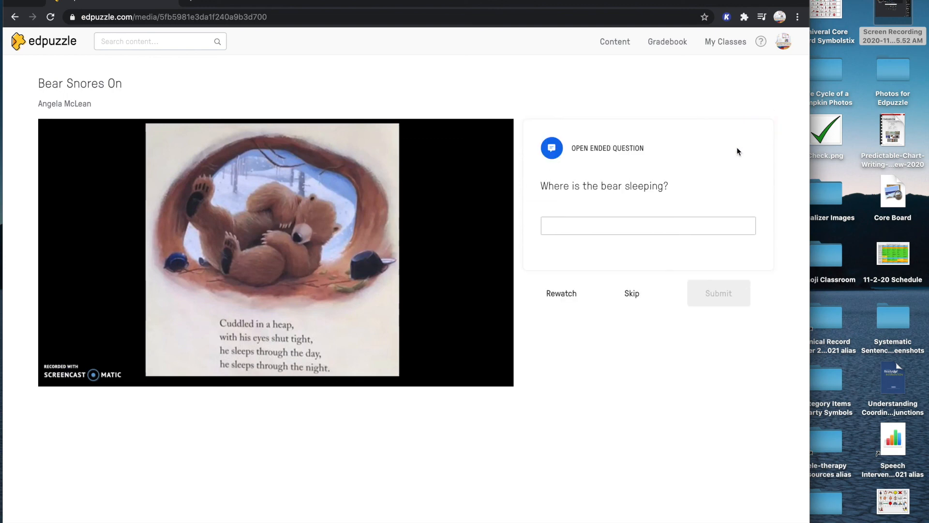
pyautogui.click(632, 293)
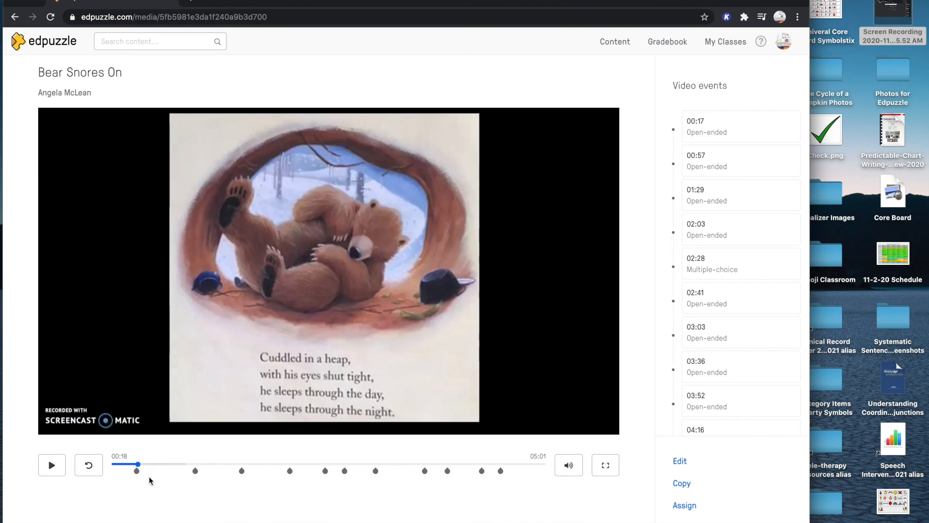
# Jump to the questions at 00:57 and 01:29, skip each without answering, and pause the video at 01:32
pyautogui.click(195, 470)
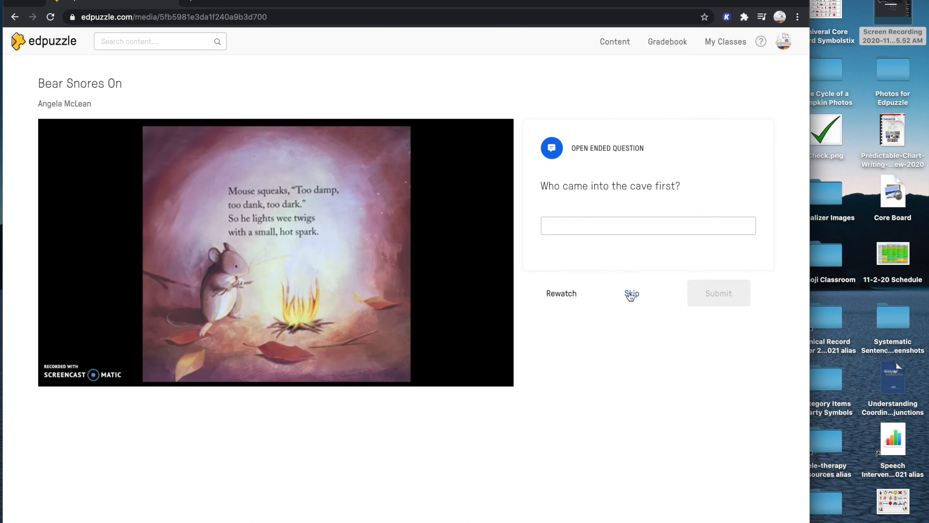
pyautogui.click(631, 294)
pyautogui.click(241, 471)
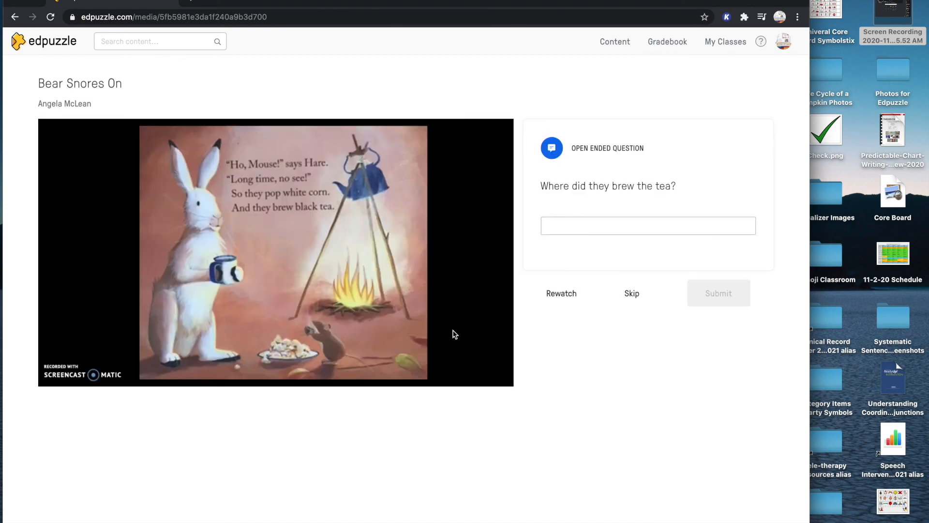
pyautogui.click(632, 294)
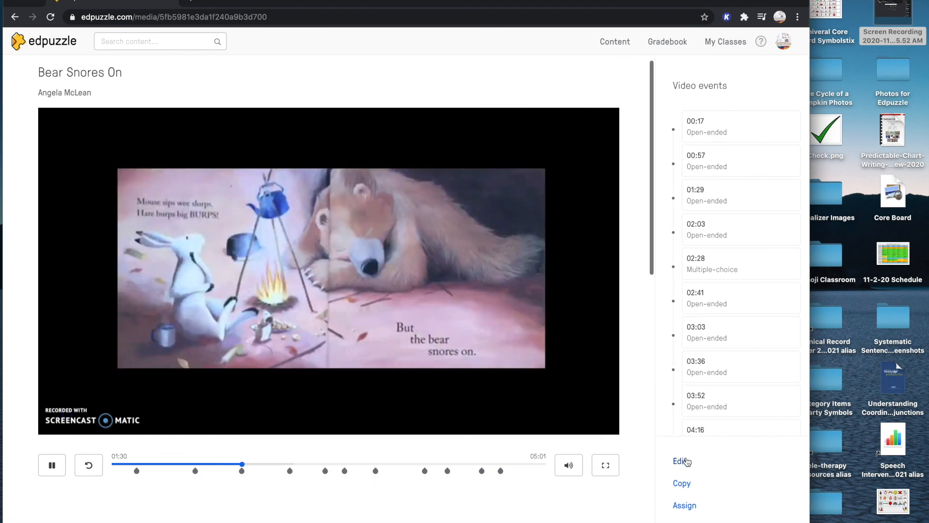
pyautogui.click(52, 465)
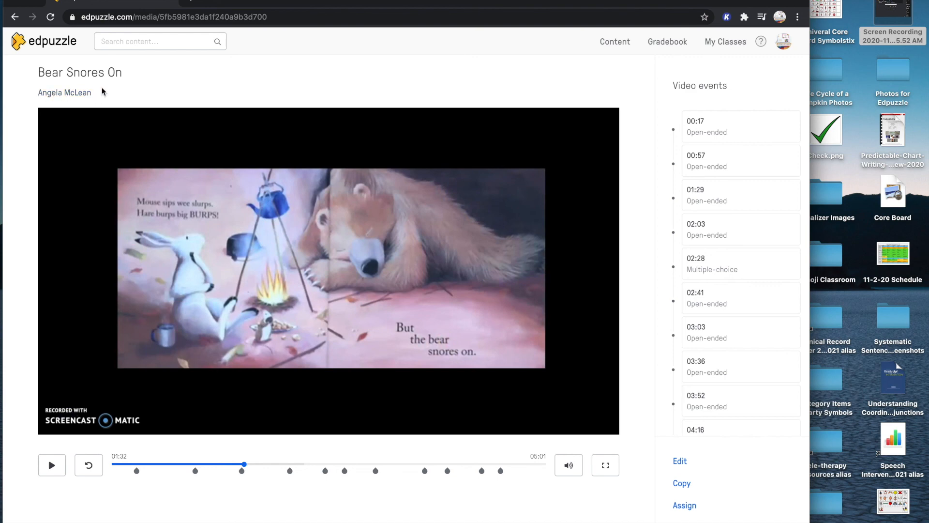
# Look through the other video versions and similar videos listed for the Bear Snores On lesson
pyautogui.scroll(1, 103, 94)
pyautogui.scroll(-2, 143, 168)
pyautogui.scroll(2, 126, 194)
pyautogui.scroll(-10, 121, 198)
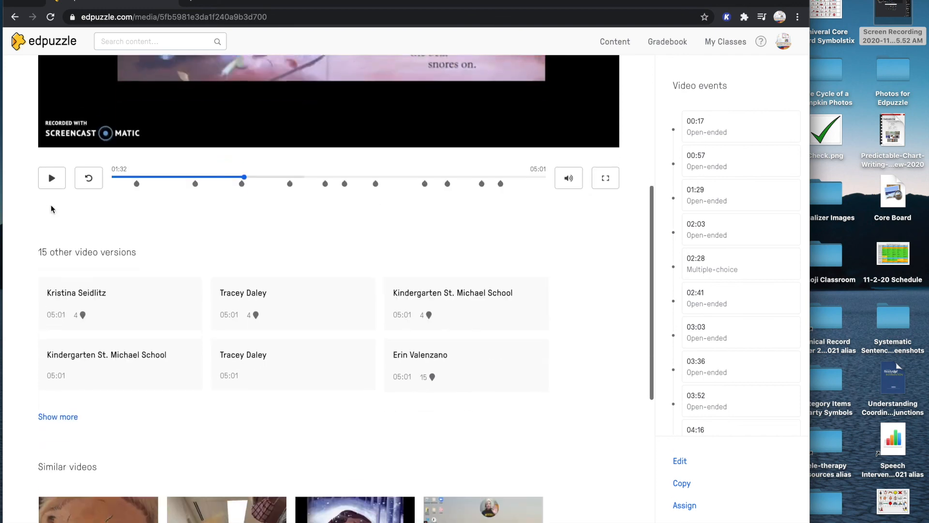
pyautogui.scroll(-3, 46, 247)
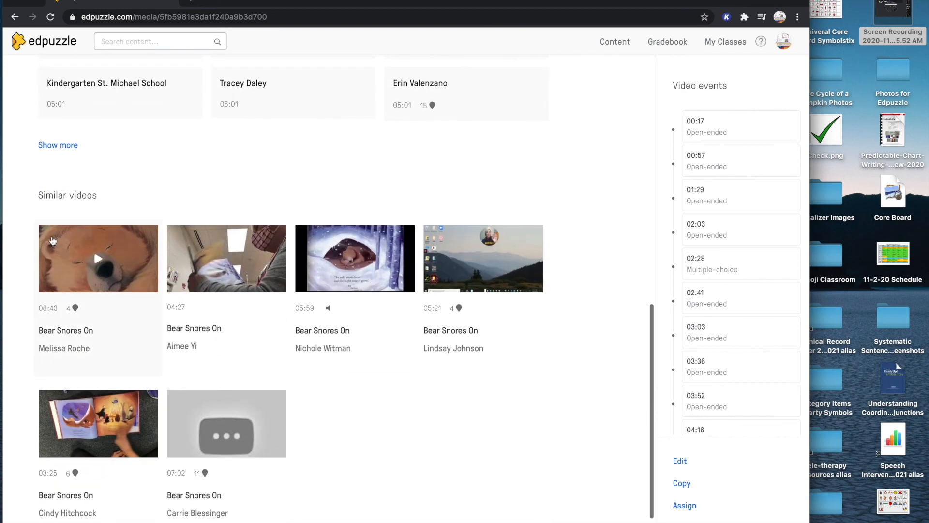
pyautogui.click(53, 240)
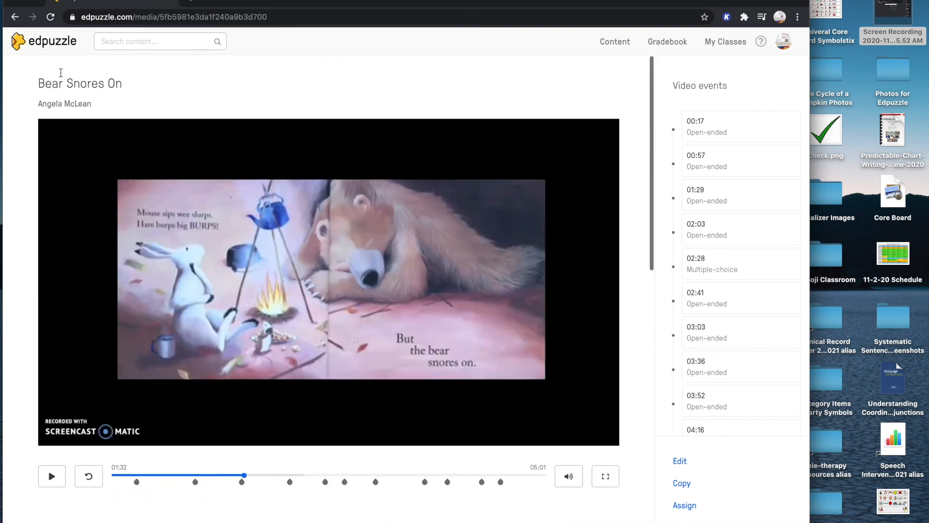
# Return to the Edpuzzle home page and browse the trending videos for General education, New York and the United States
pyautogui.click(51, 50)
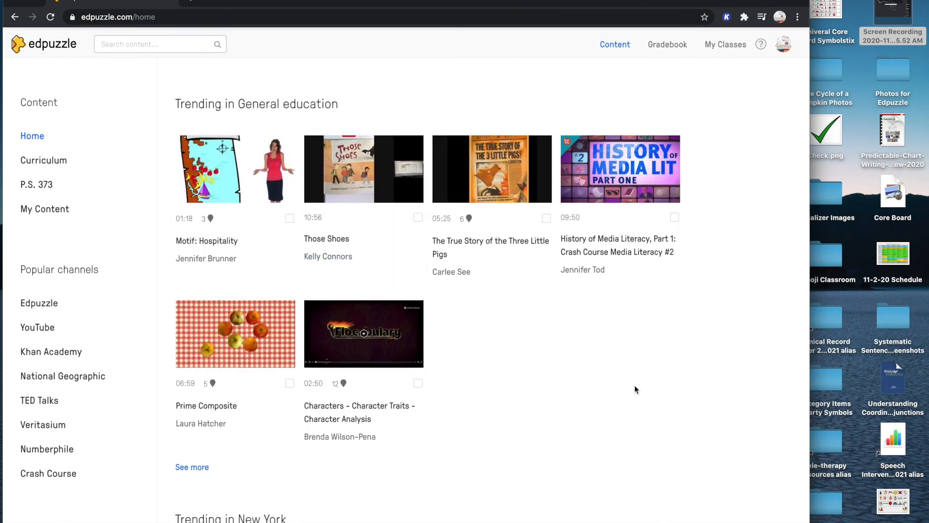
pyautogui.scroll(-1, 567, 389)
pyautogui.scroll(-5, 559, 362)
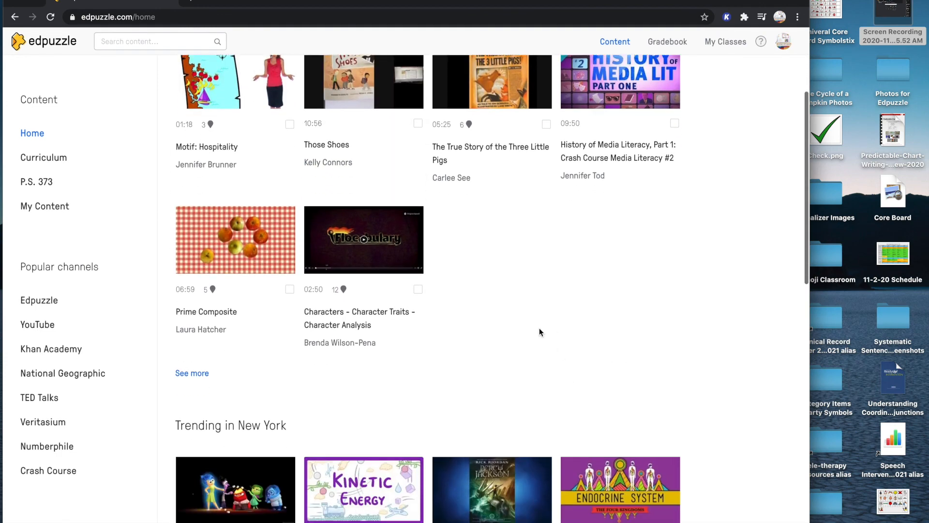
pyautogui.scroll(-4, 667, 247)
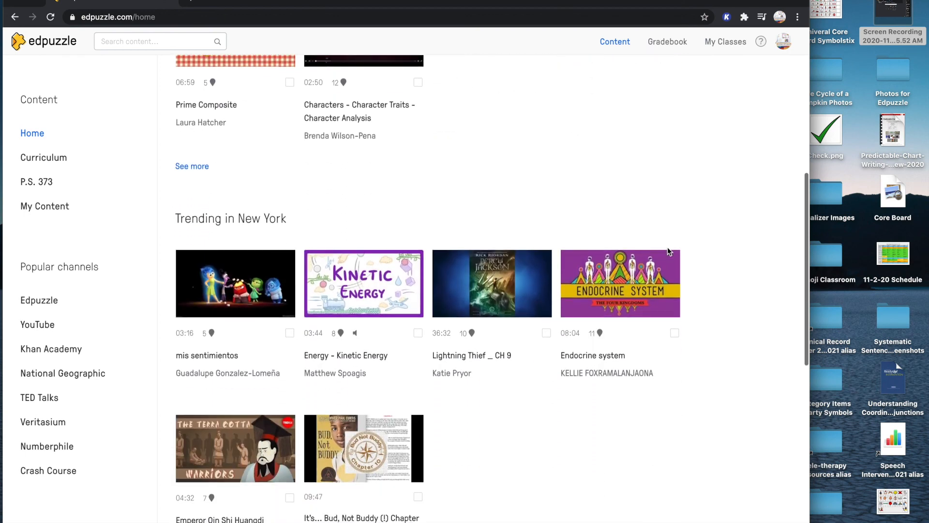
pyautogui.scroll(-2, 591, 460)
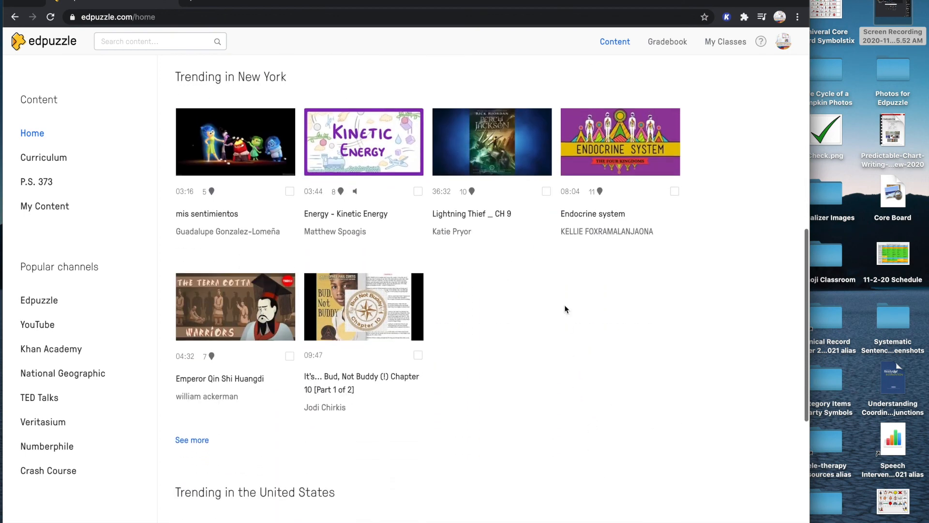
pyautogui.scroll(-4, 566, 305)
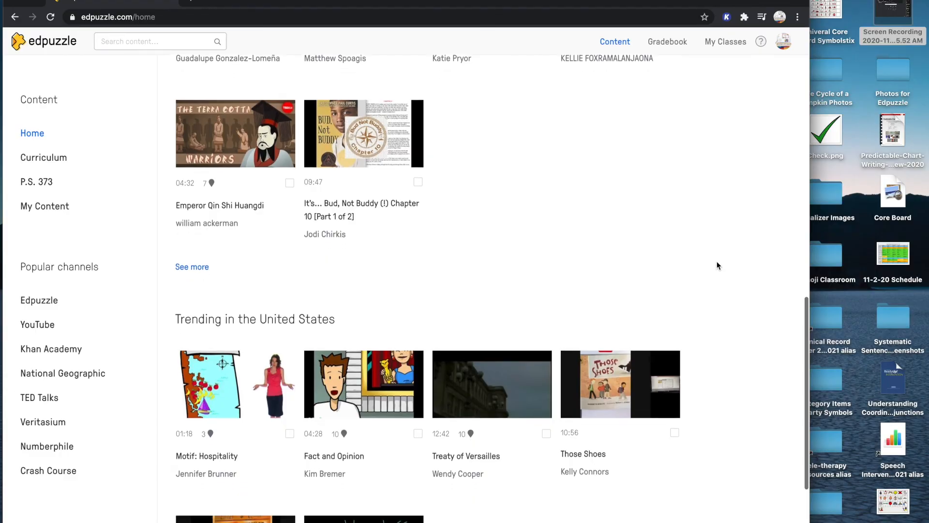